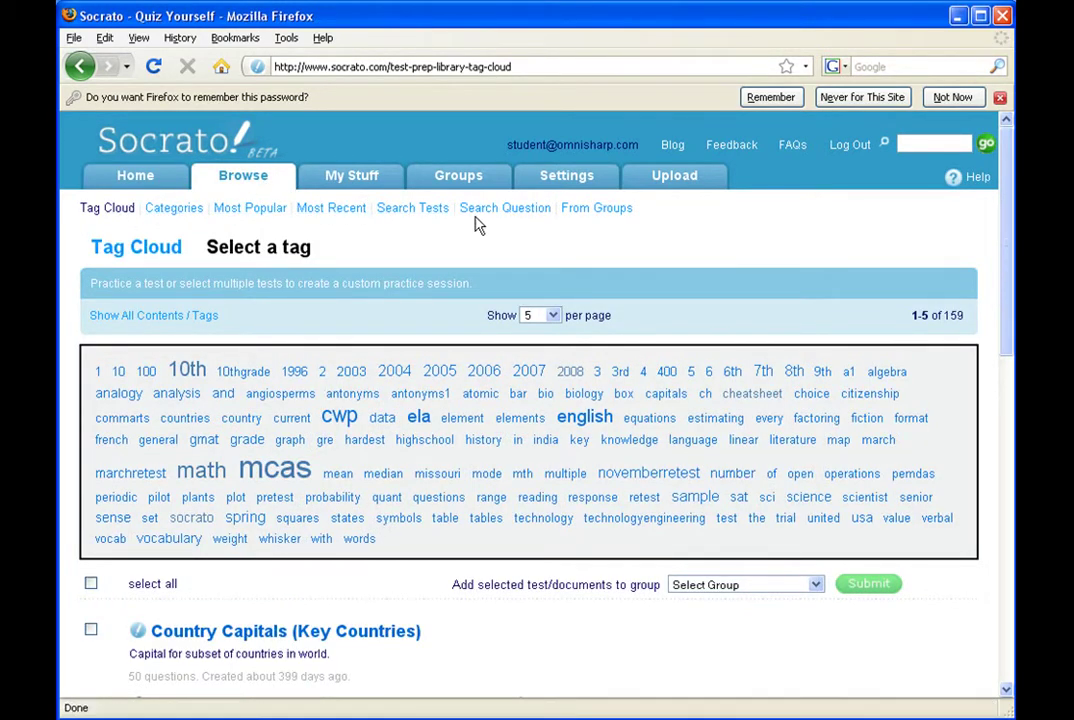
Step: Open the Search Question page of the Browse section
{"action": "left_click_drag", "start_coordinate": [463, 216], "coordinate": [557, 241]}
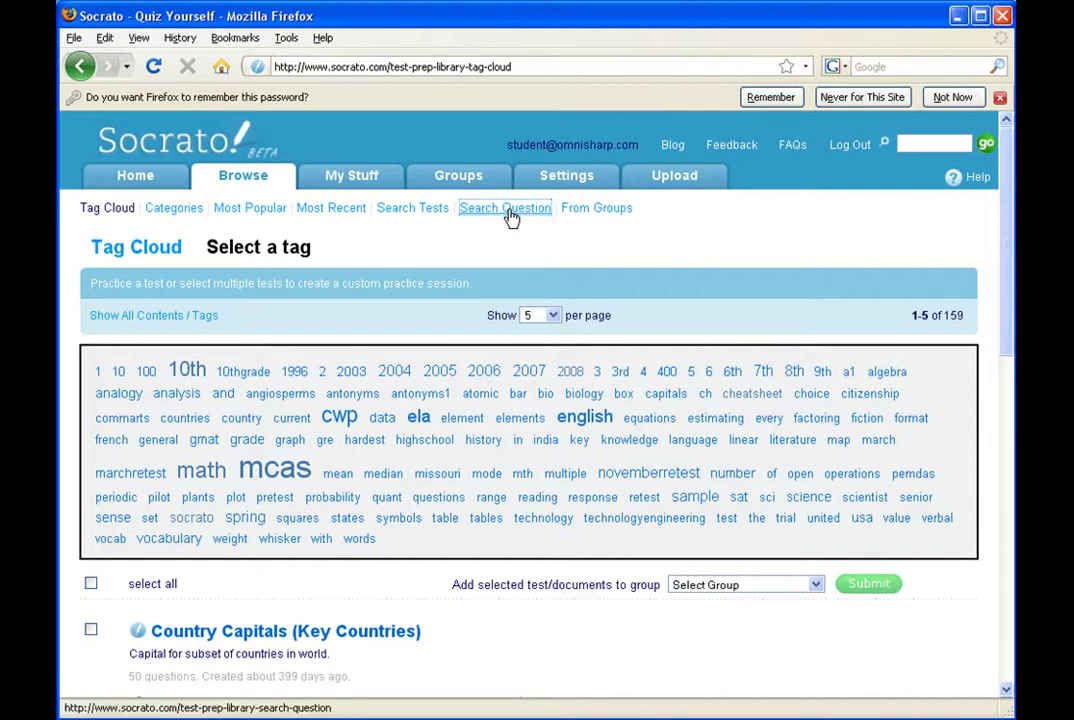
{"action": "left_click", "coordinate": [515, 219]}
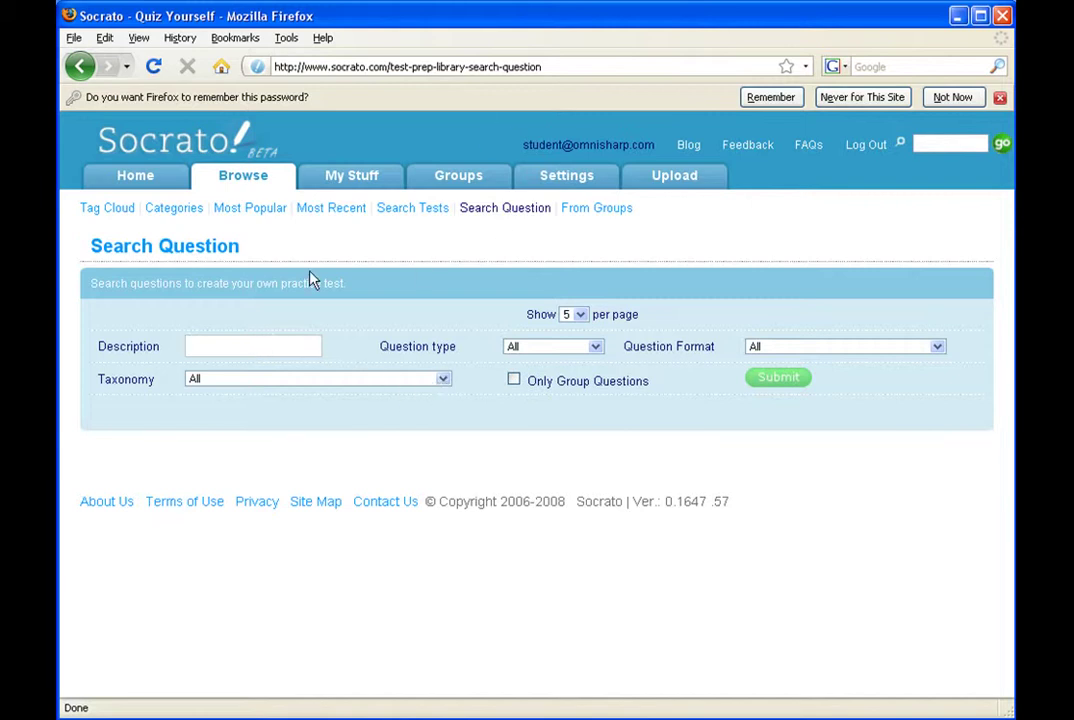
{"action": "type", "text": "asd"}
{"action": "key", "text": "BackSpace"}
{"action": "key", "text": "BackSpace"}
{"action": "key", "text": "BackSpace"}
Step: Examine the available question types and question formats, keeping both filters at All
{"action": "left_click", "coordinate": [596, 350]}
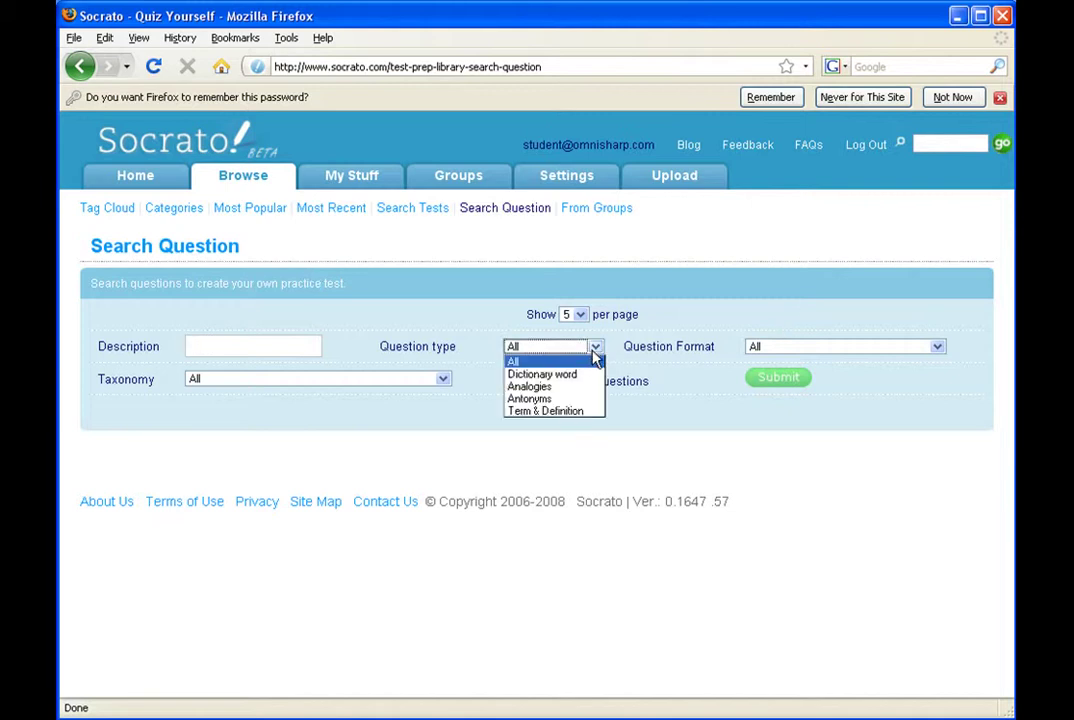
{"action": "left_click", "coordinate": [596, 360]}
{"action": "left_click", "coordinate": [771, 350]}
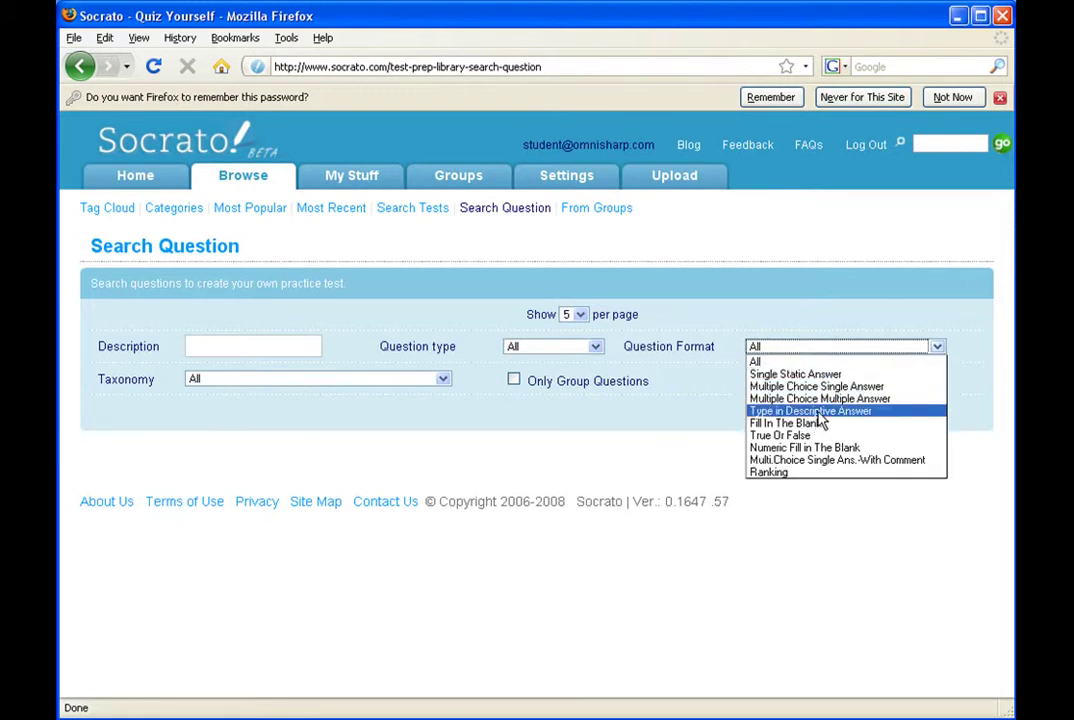
{"action": "left_click", "coordinate": [720, 341]}
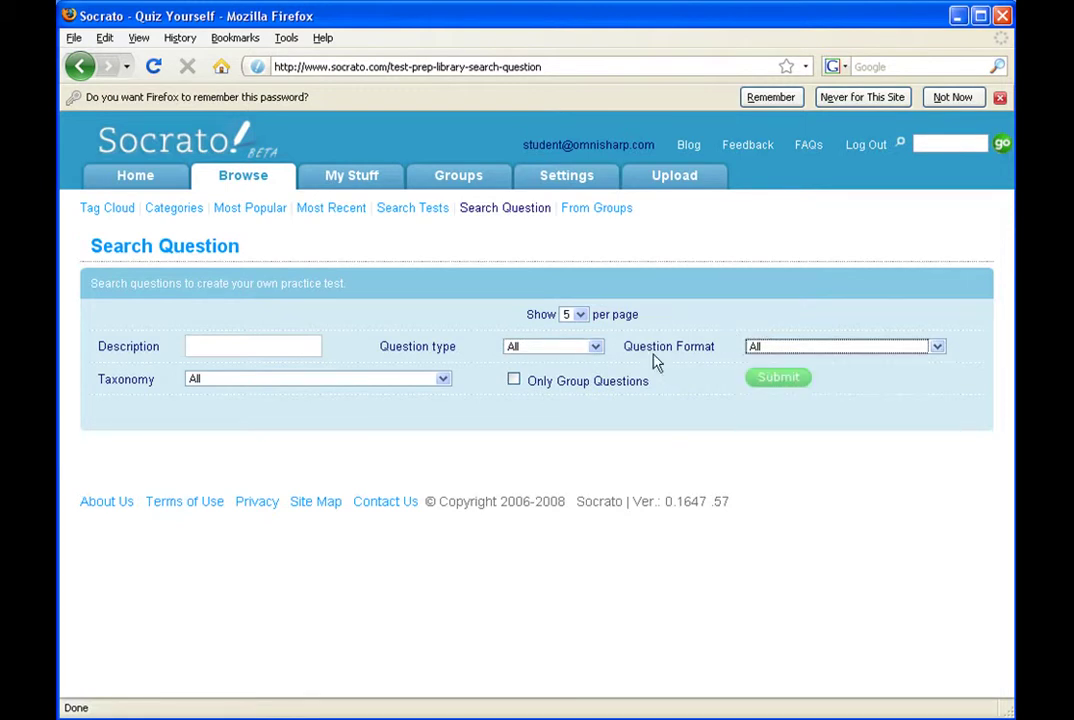
Step: Search for questions with taxonomy 6.D.1 under Math, Data Analysis, Statistics, and Probability
{"action": "left_click", "coordinate": [443, 380]}
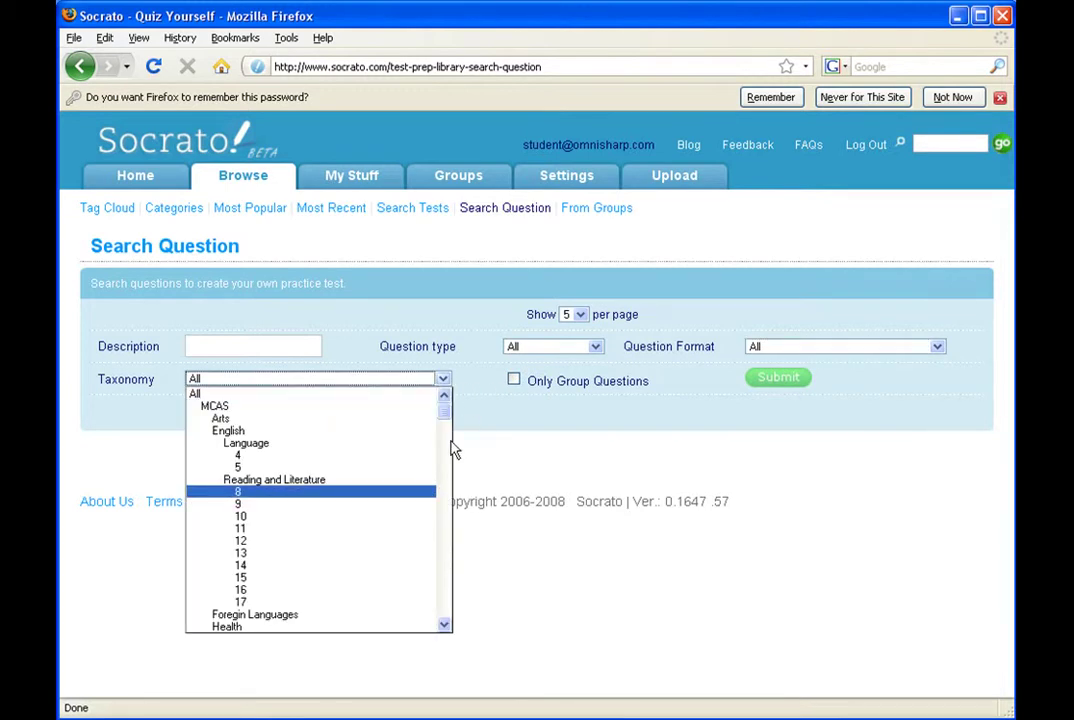
{"action": "left_click_drag", "start_coordinate": [445, 421], "coordinate": [448, 434]}
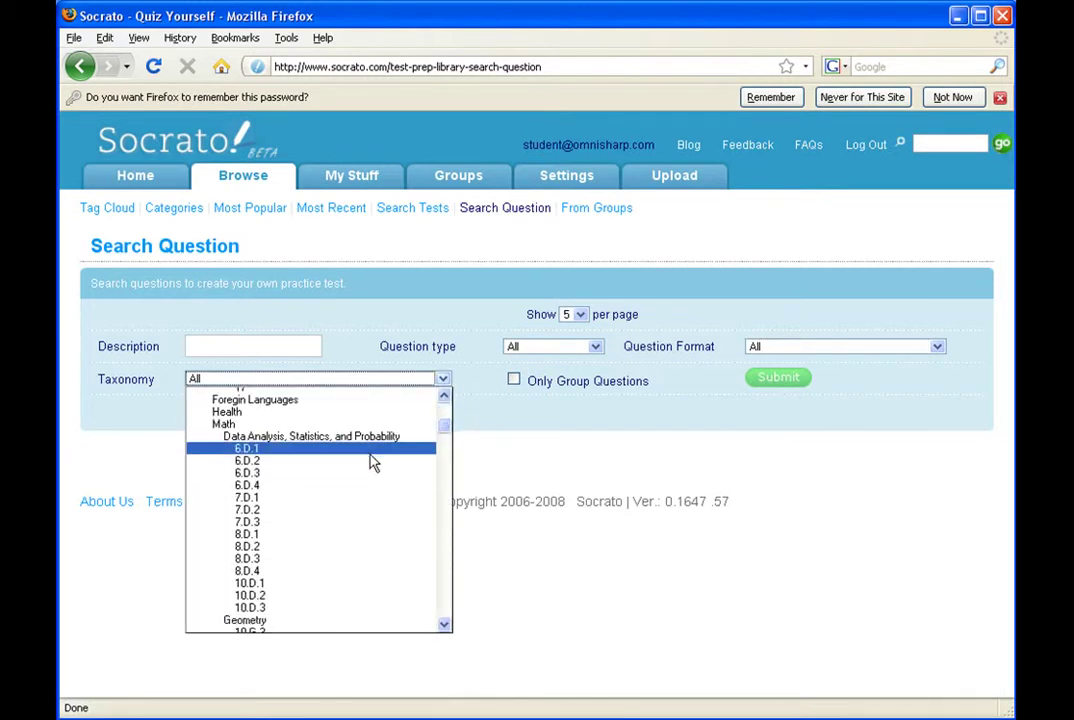
{"action": "left_click", "coordinate": [369, 460]}
{"action": "left_click", "coordinate": [775, 380]}
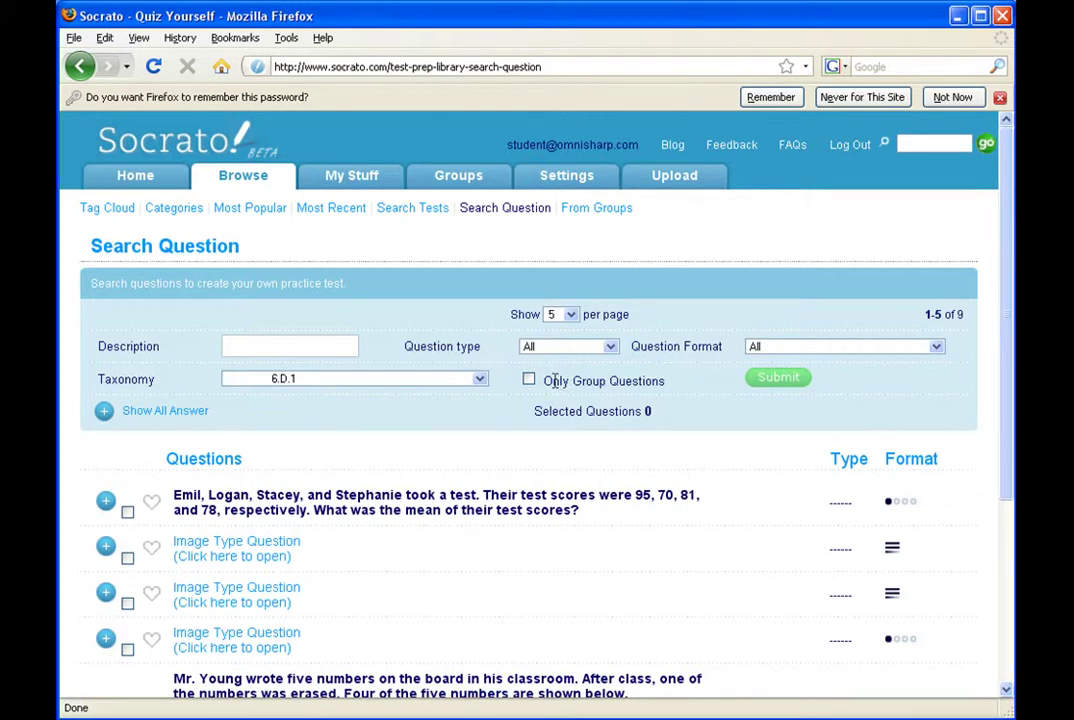
{"action": "left_click_drag", "start_coordinate": [548, 381], "coordinate": [657, 378]}
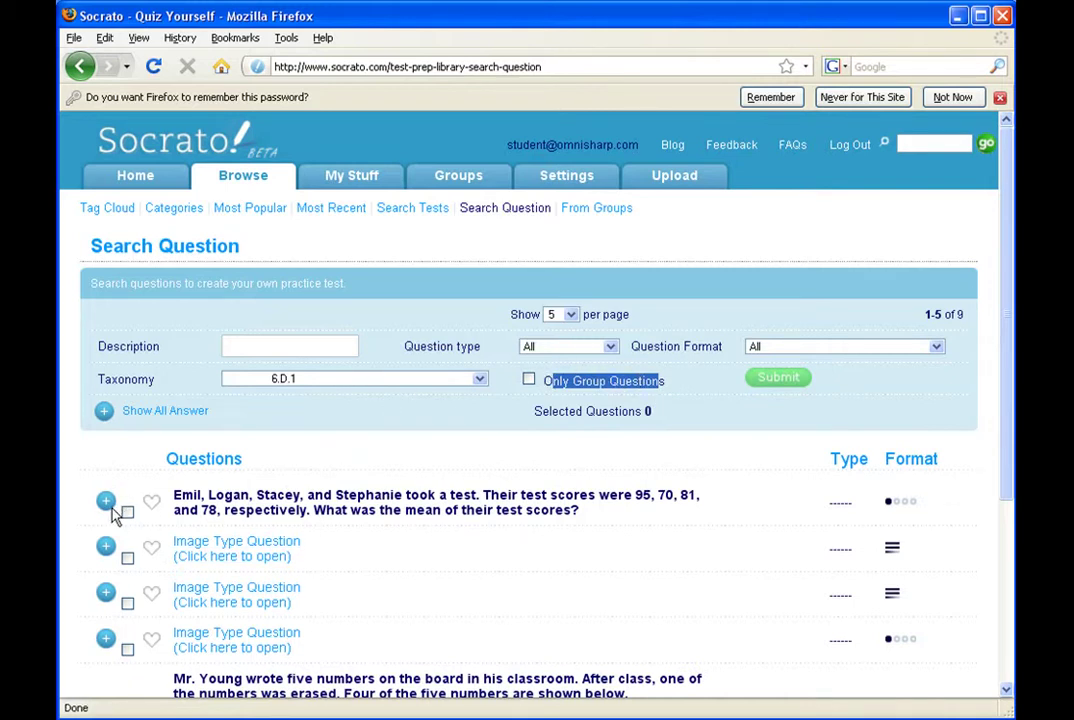
Step: Show the answers of all listed questions and look through them
{"action": "left_click", "coordinate": [108, 420]}
{"action": "scroll", "coordinate": [150, 427], "scroll_direction": "down", "scroll_amount": 5}
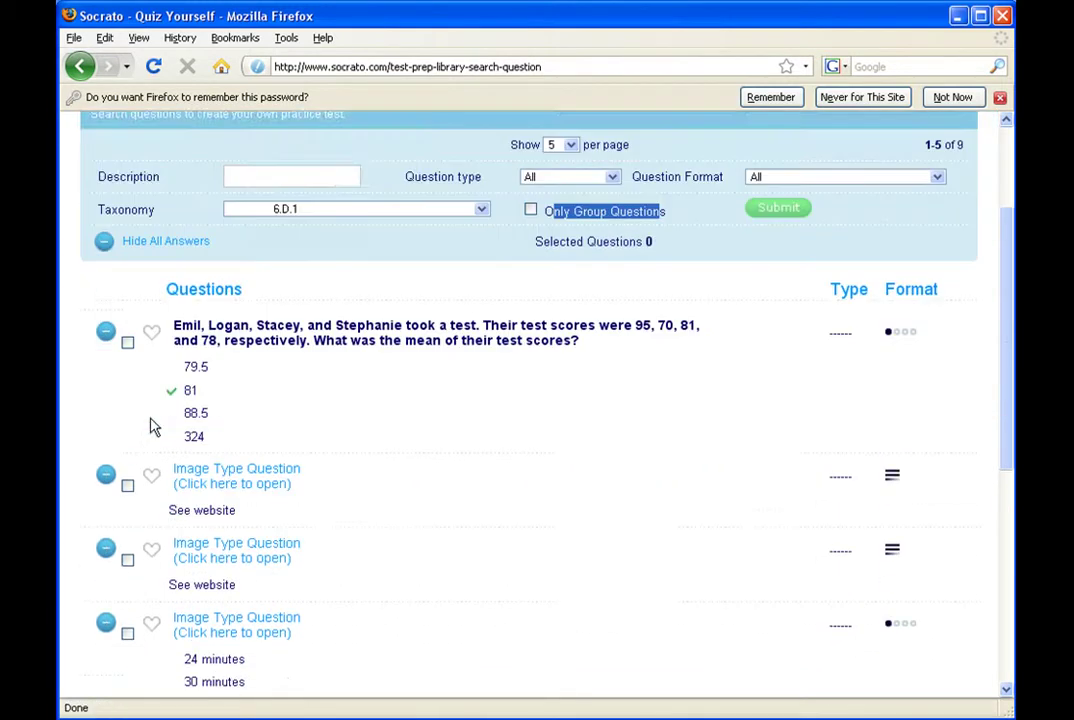
{"action": "scroll", "coordinate": [155, 428], "scroll_direction": "down", "scroll_amount": 1}
Step: View the image of the first image type question, close it, and hide all answers
{"action": "left_click", "coordinate": [231, 315]}
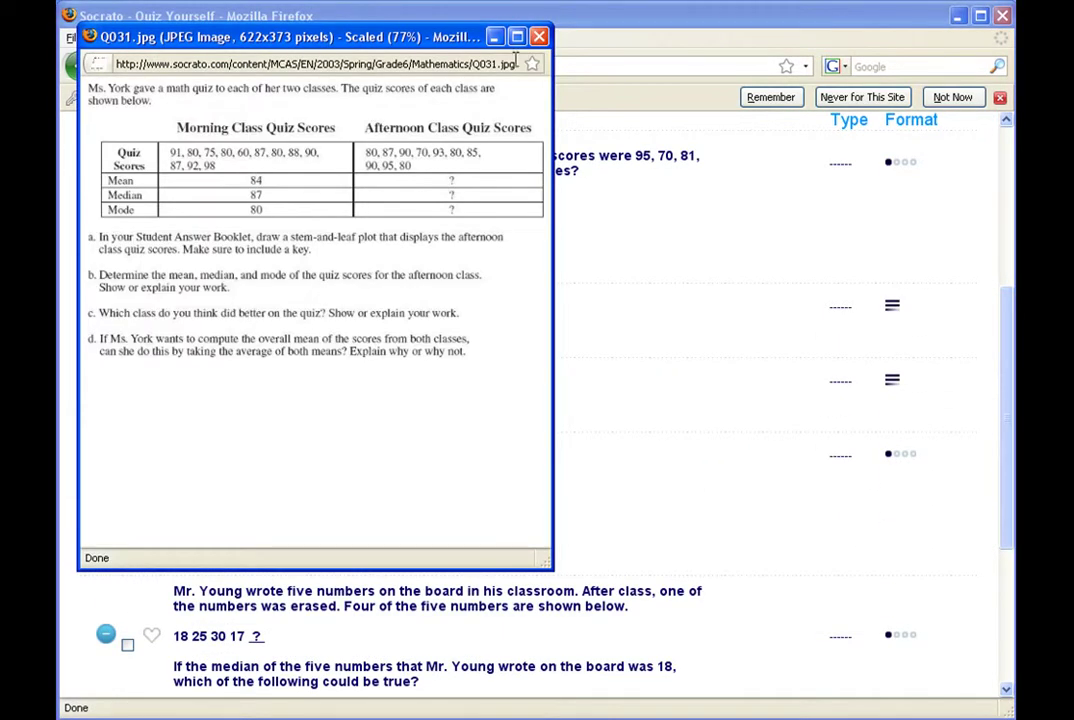
{"action": "left_click", "coordinate": [540, 38]}
{"action": "scroll", "coordinate": [475, 330], "scroll_direction": "down", "scroll_amount": 1}
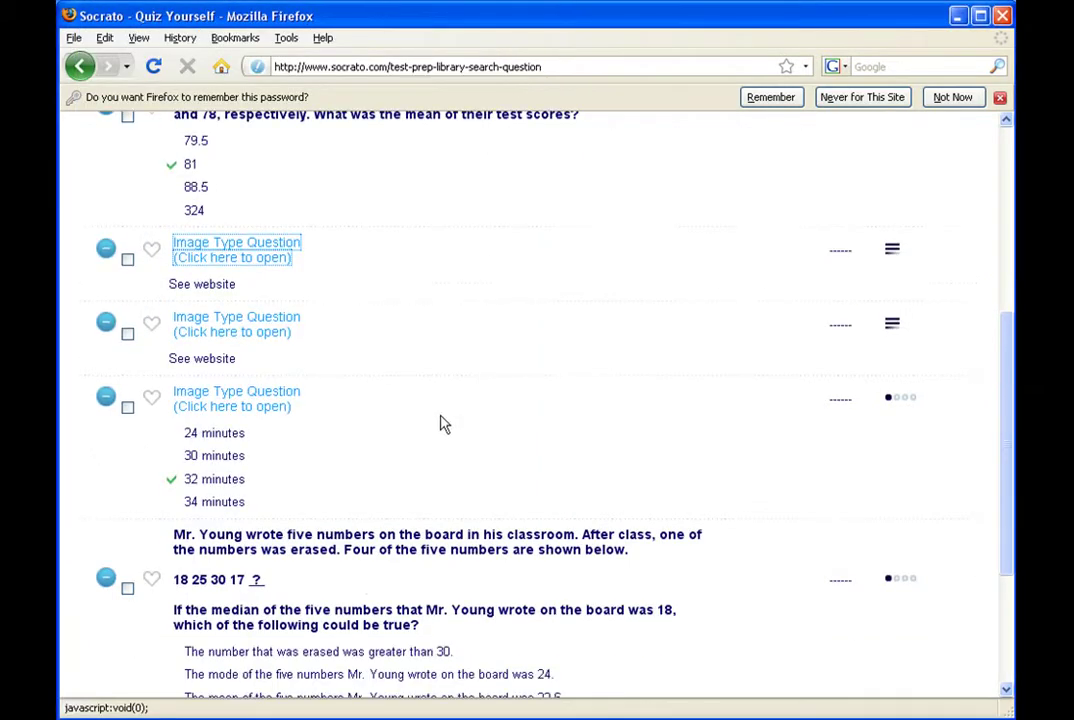
{"action": "scroll", "coordinate": [318, 329], "scroll_direction": "up", "scroll_amount": 3}
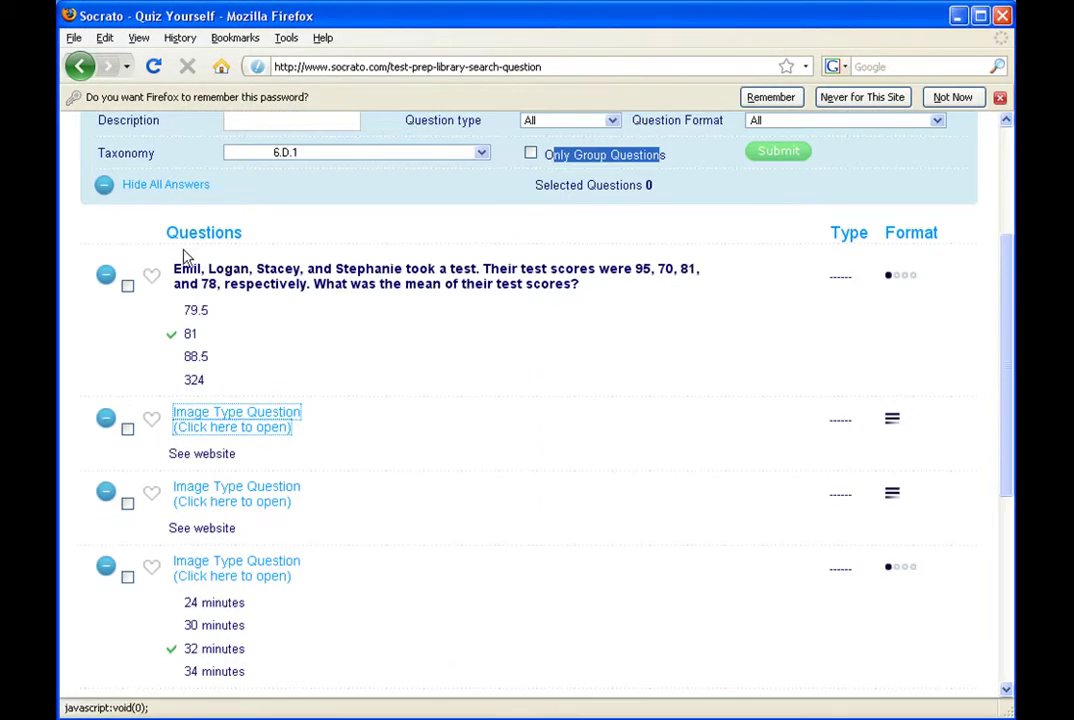
{"action": "left_click", "coordinate": [178, 185]}
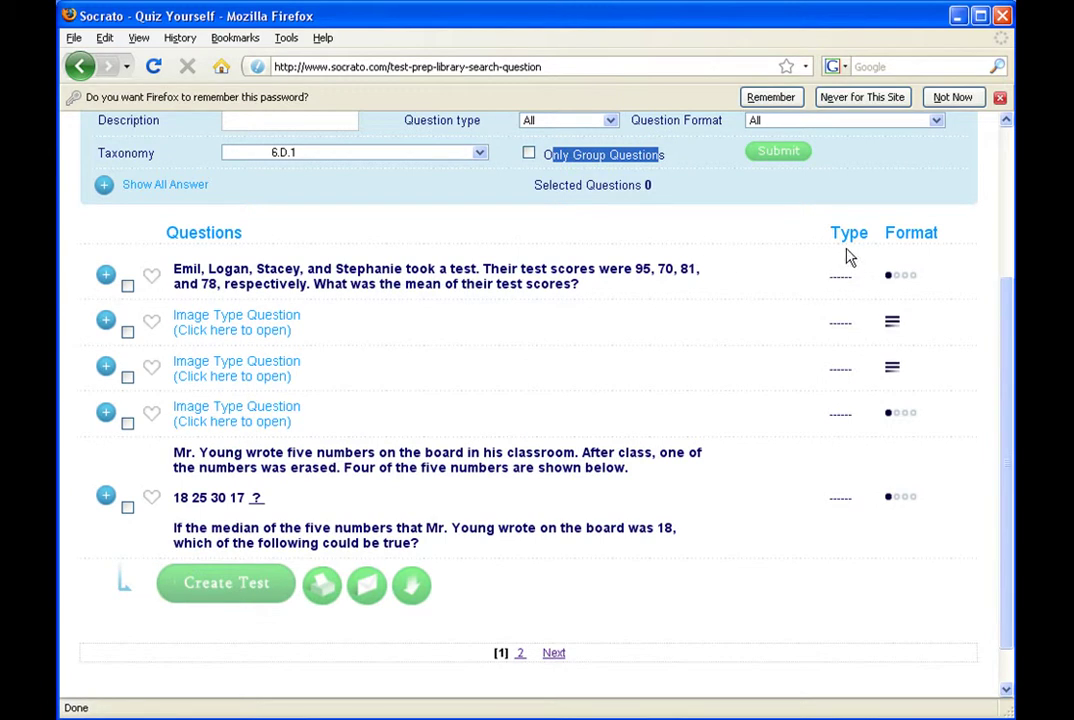
Step: Examine the question text, Type and Format columns in the search results
{"action": "left_click", "coordinate": [834, 238]}
{"action": "left_click_drag", "start_coordinate": [833, 279], "coordinate": [863, 290]}
{"action": "scroll", "coordinate": [822, 295], "scroll_direction": "up", "scroll_amount": 2}
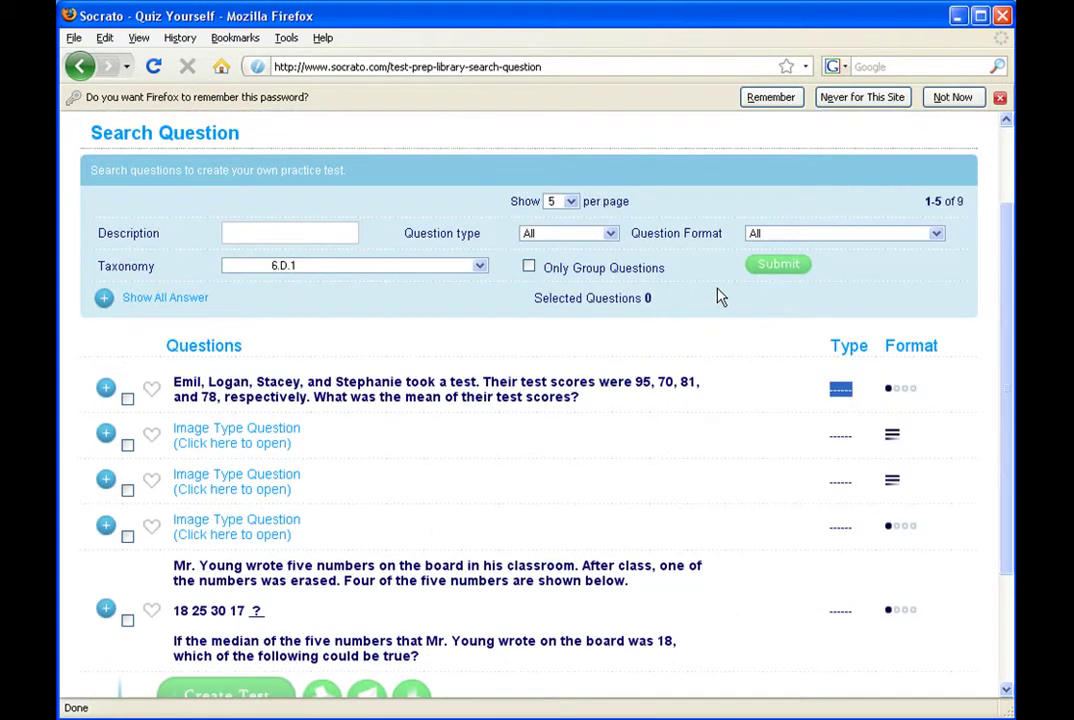
{"action": "left_click_drag", "start_coordinate": [676, 410], "coordinate": [222, 382]}
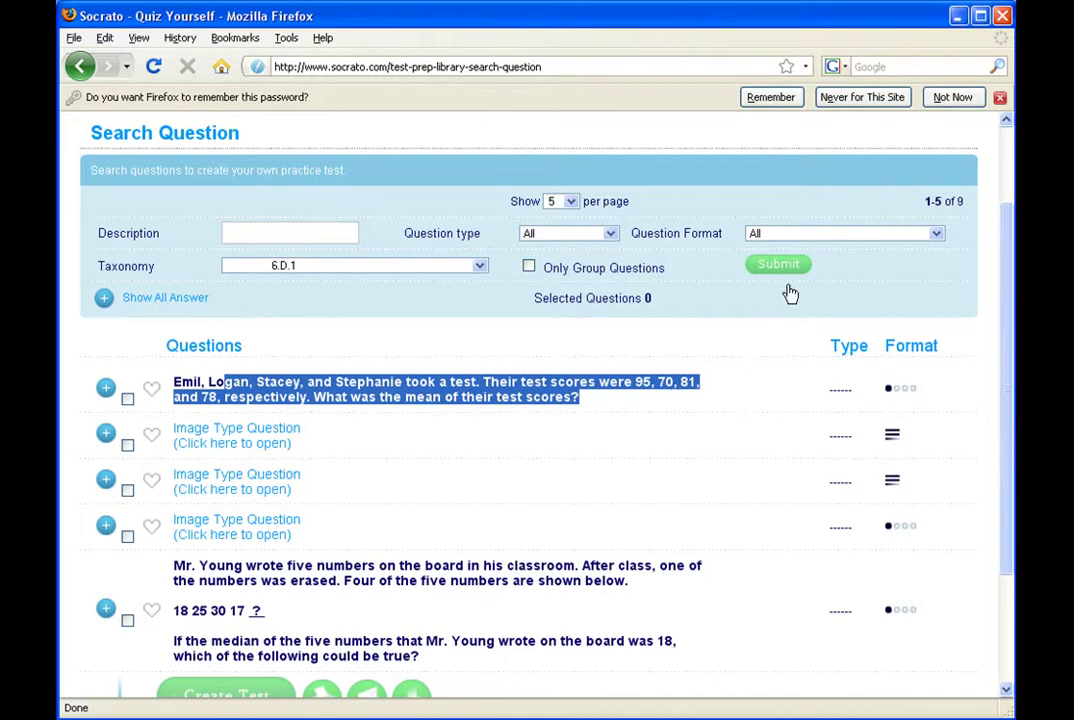
{"action": "left_click_drag", "start_coordinate": [928, 396], "coordinate": [888, 398]}
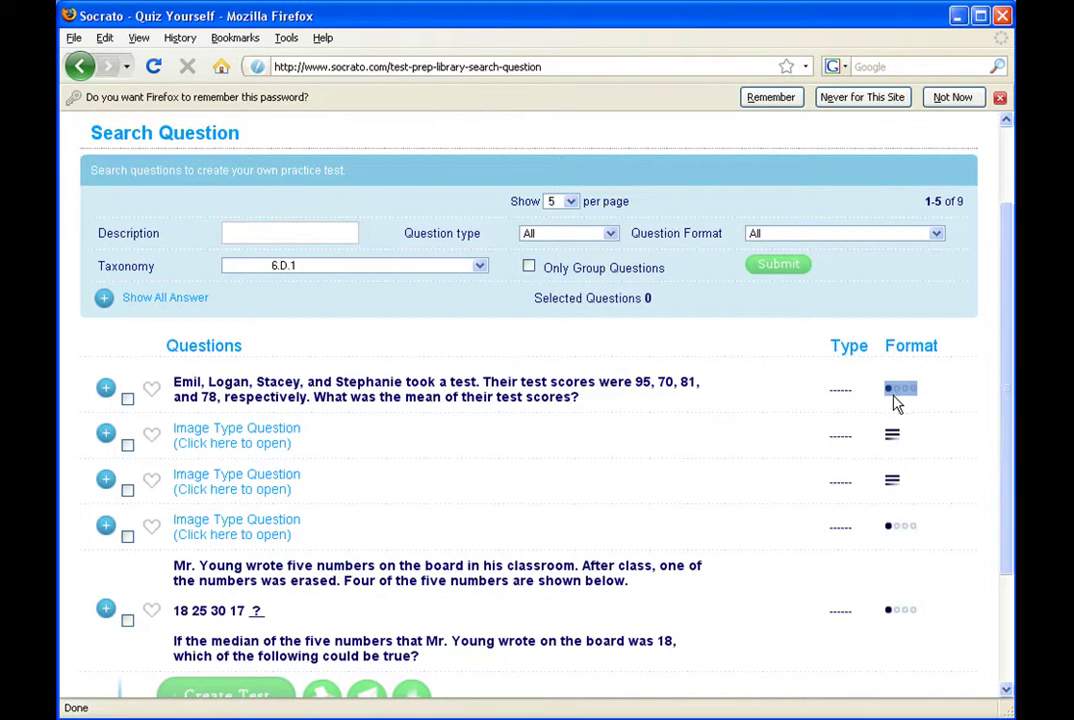
{"action": "left_click", "coordinate": [897, 402]}
{"action": "left_click_drag", "start_coordinate": [916, 448], "coordinate": [893, 441]}
Step: Select the first, third and fifth listed questions, and mark the first two with the favorite heart
{"action": "left_click", "coordinate": [128, 398]}
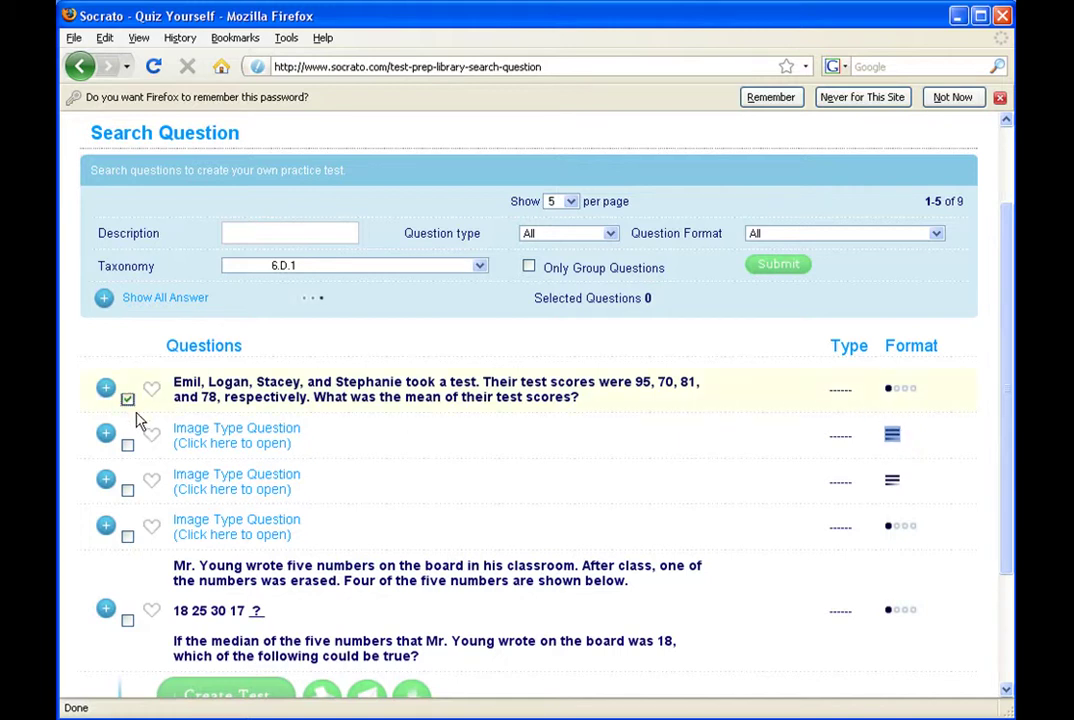
{"action": "left_click", "coordinate": [128, 490]}
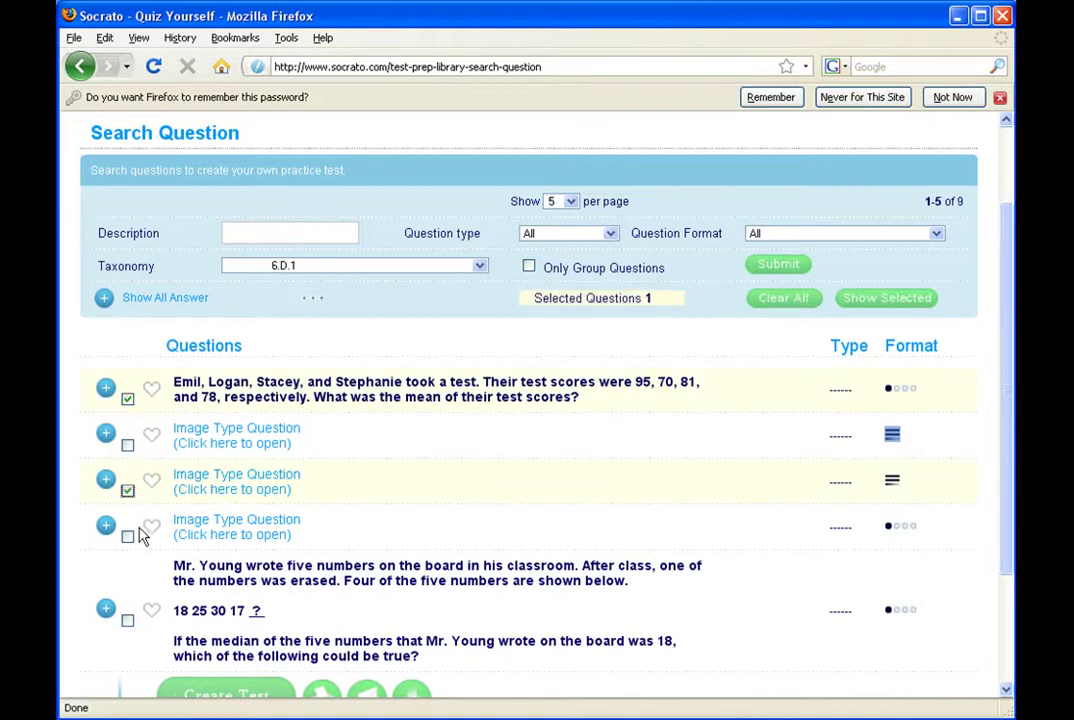
{"action": "left_click", "coordinate": [127, 621]}
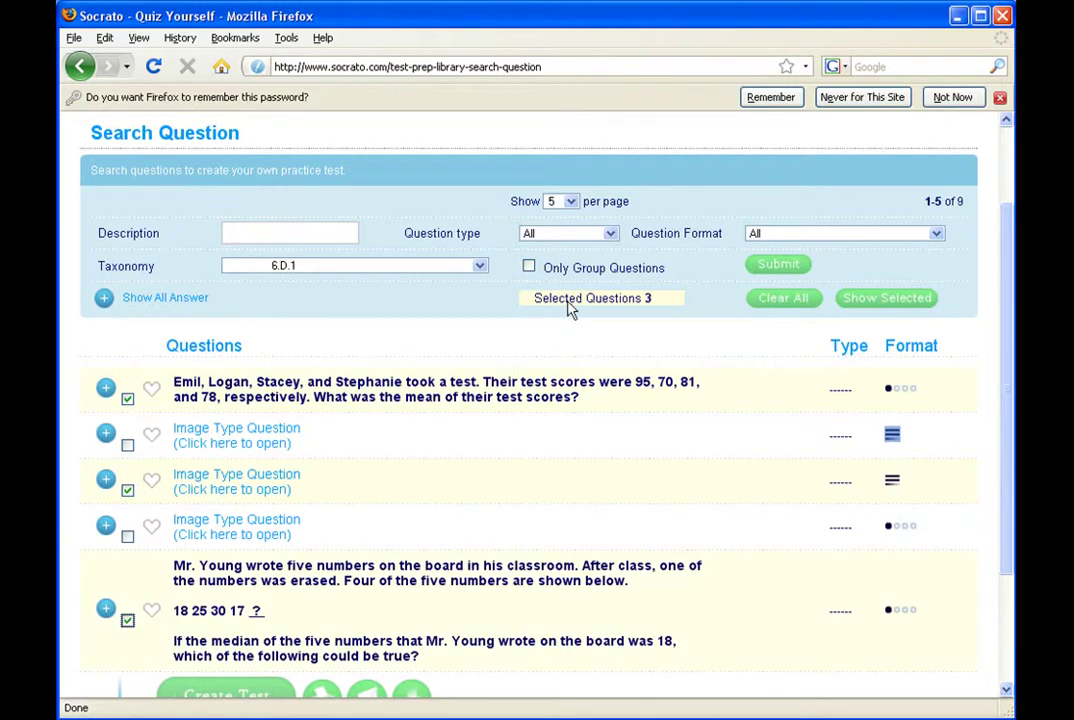
{"action": "left_click_drag", "start_coordinate": [587, 300], "coordinate": [642, 300]}
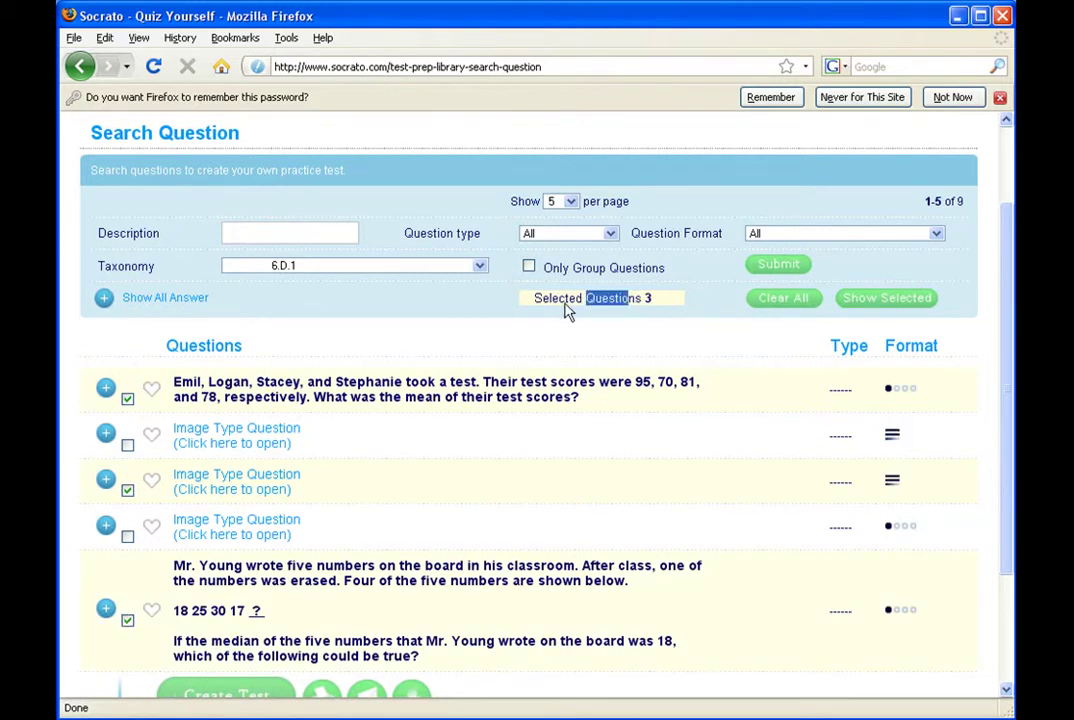
{"action": "left_click_drag", "start_coordinate": [539, 307], "coordinate": [654, 300]}
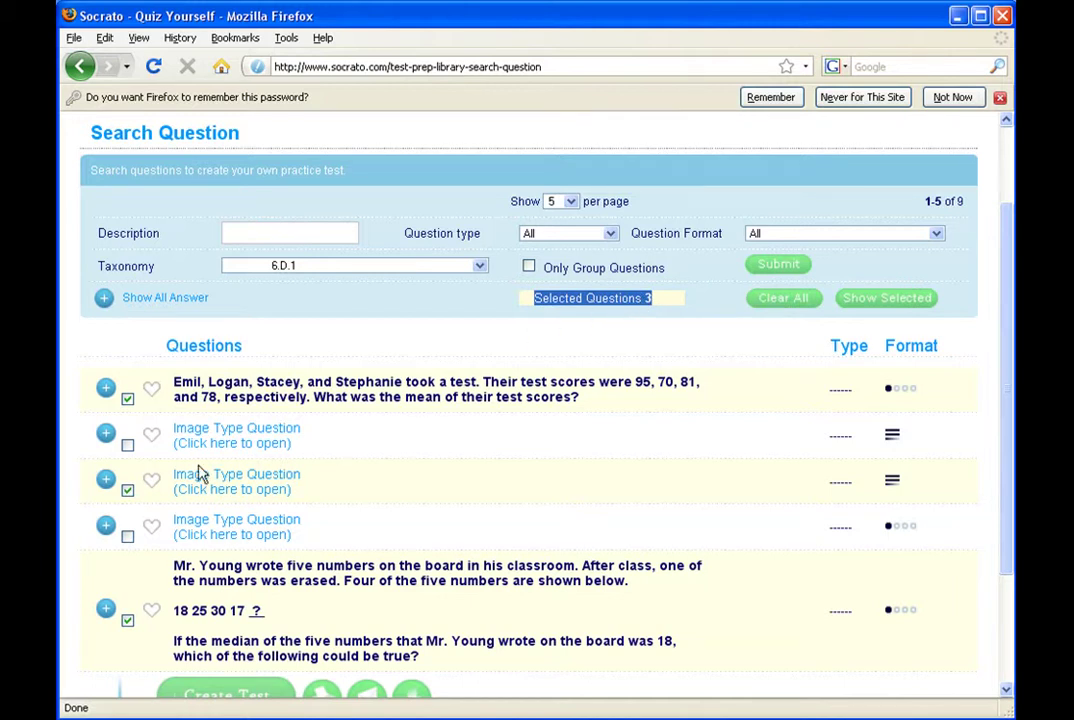
{"action": "left_click", "coordinate": [151, 389]}
{"action": "left_click", "coordinate": [151, 440]}
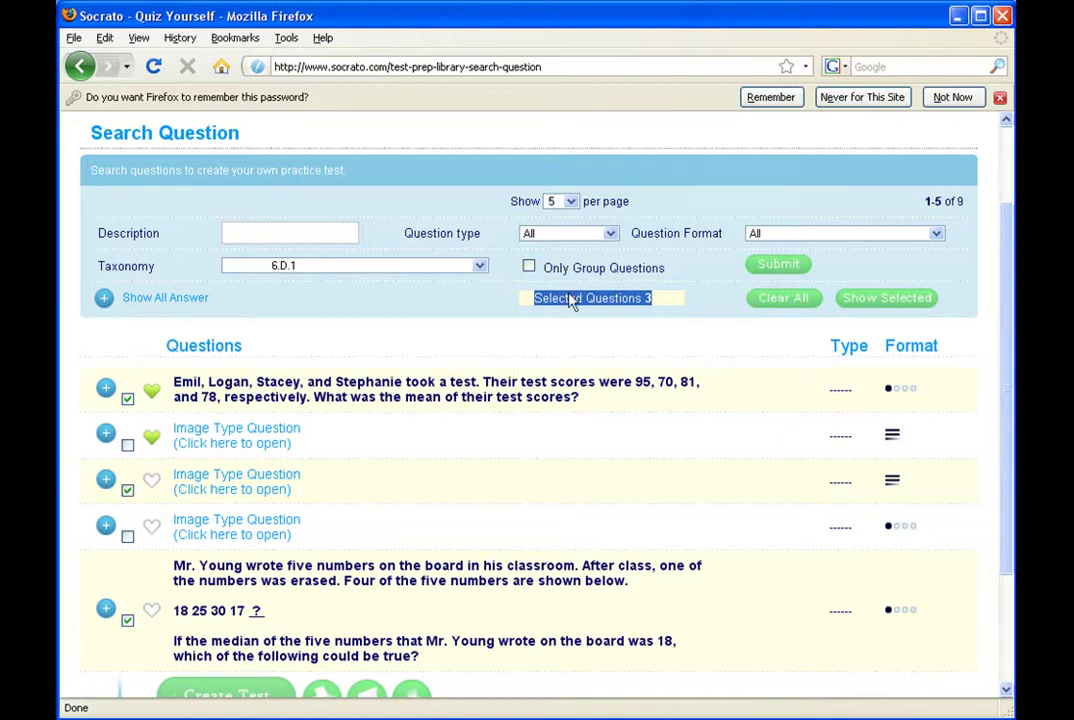
Step: Search for questions with taxonomy 5 under English, Language
{"action": "left_click", "coordinate": [367, 272]}
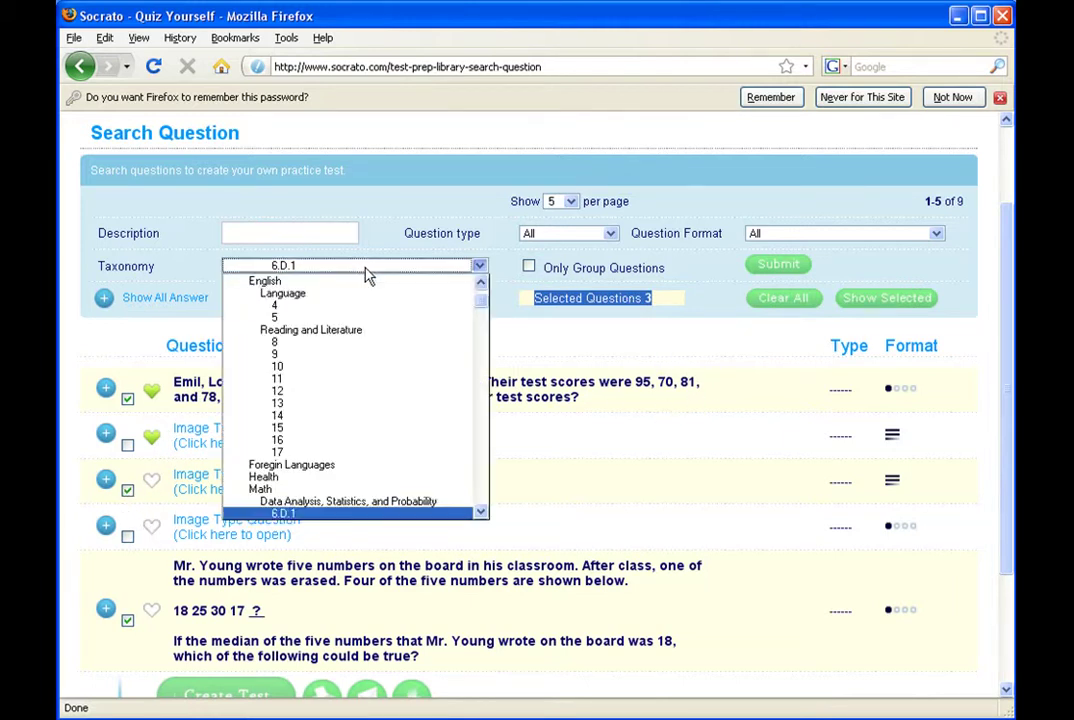
{"action": "left_click", "coordinate": [383, 318]}
{"action": "left_click", "coordinate": [782, 275]}
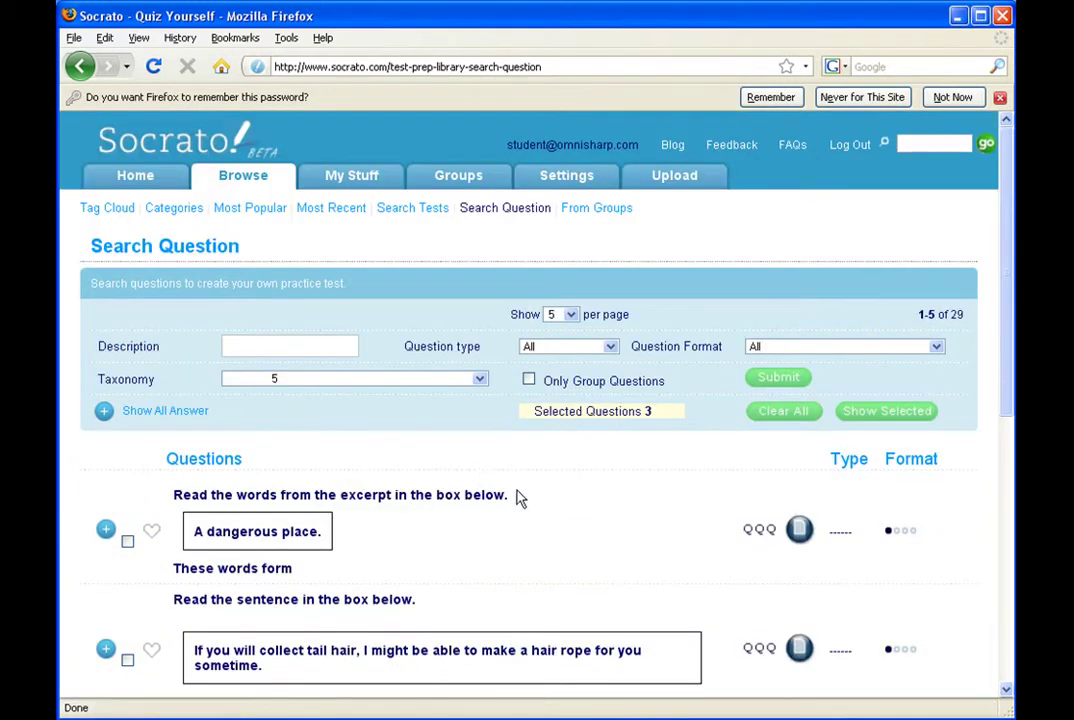
Step: Add the first, third and fourth questions of the Language results to the selection
{"action": "scroll", "coordinate": [515, 490], "scroll_direction": "down", "scroll_amount": 5}
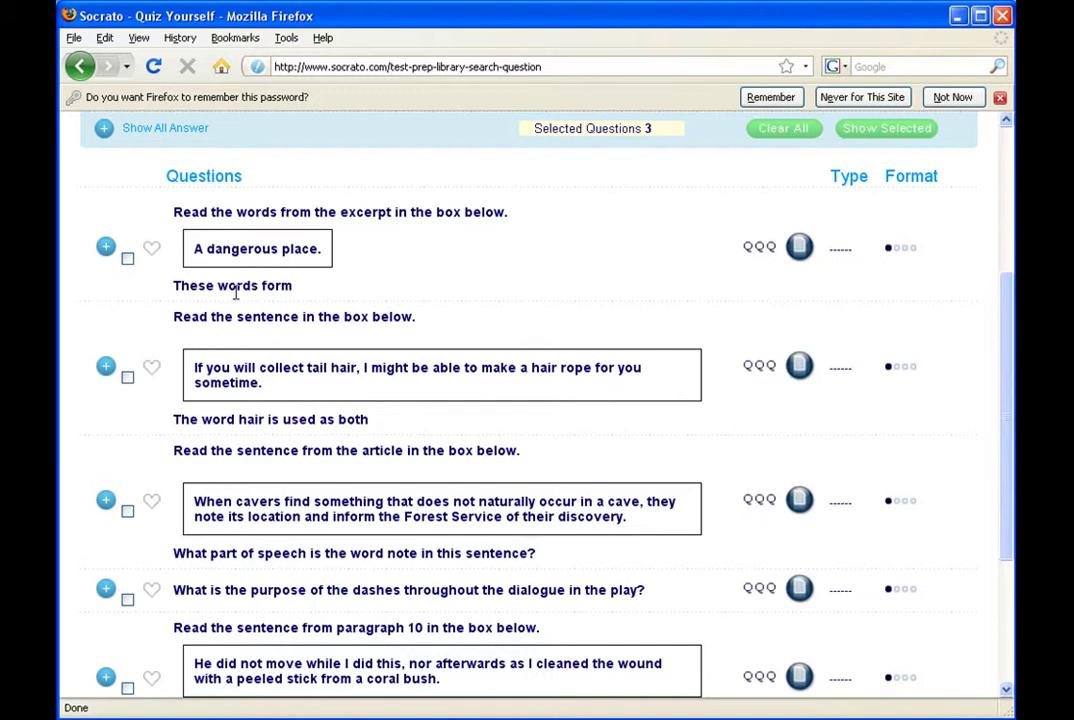
{"action": "left_click", "coordinate": [127, 258]}
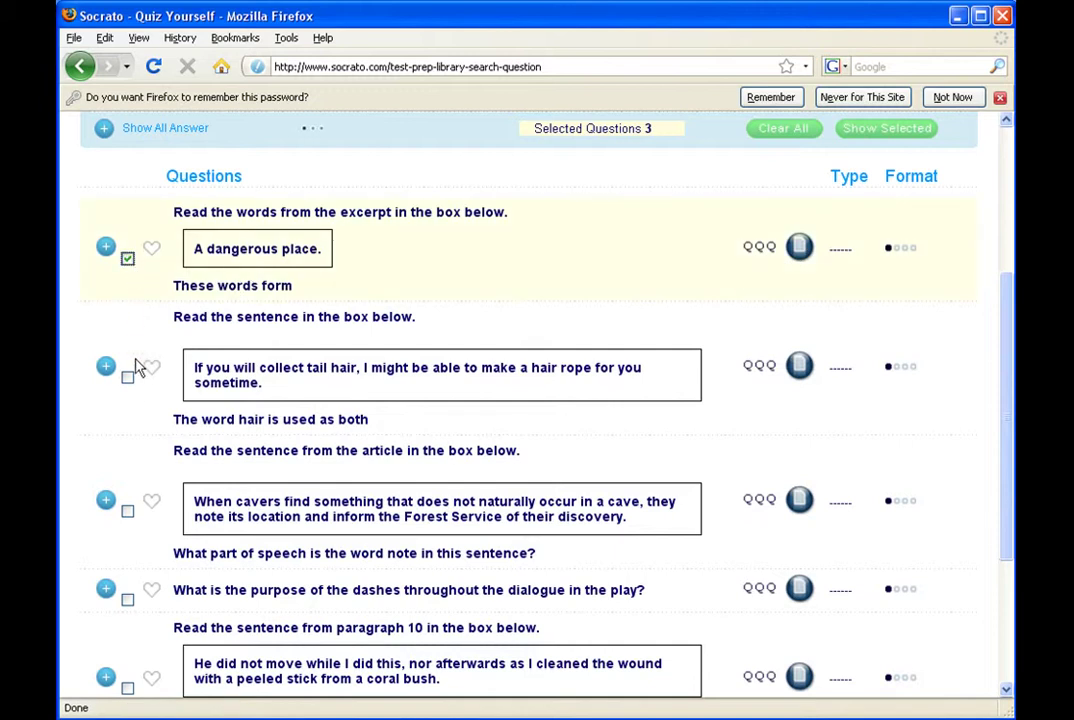
{"action": "left_click", "coordinate": [128, 511]}
{"action": "left_click", "coordinate": [128, 600]}
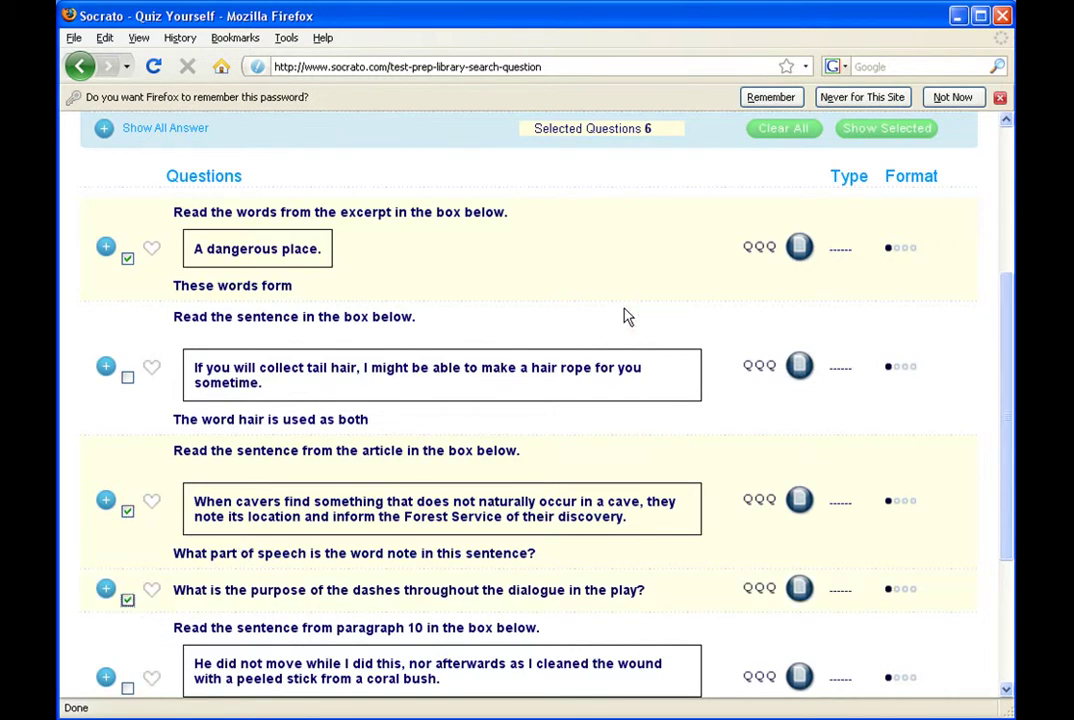
{"action": "left_click_drag", "start_coordinate": [546, 133], "coordinate": [632, 132]}
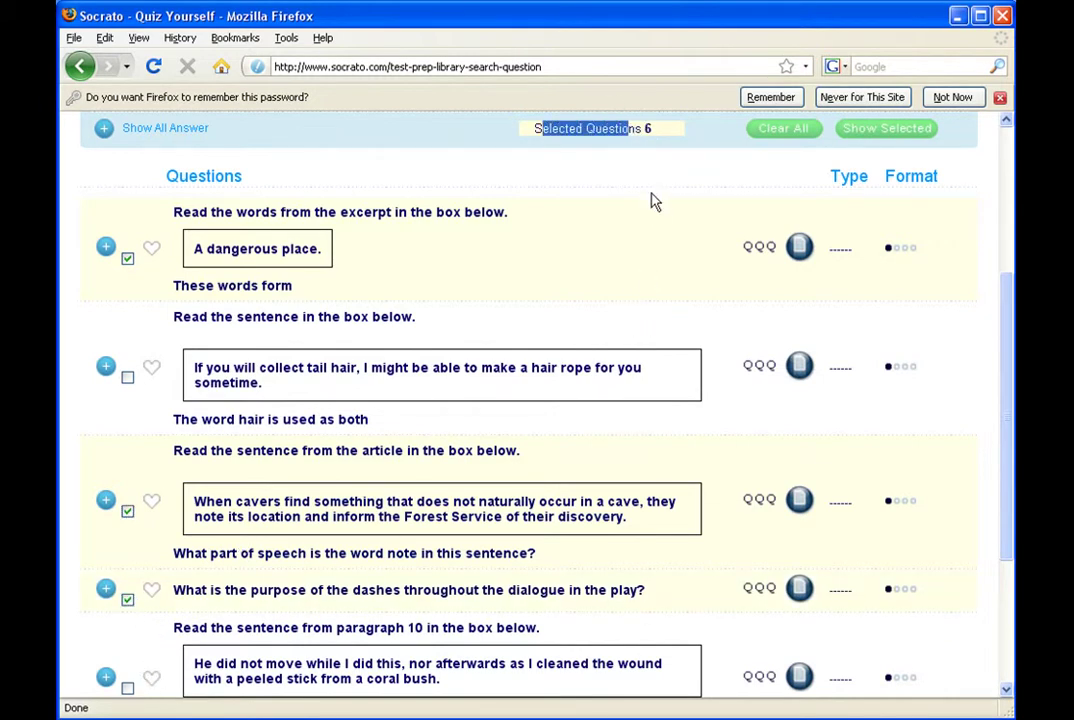
Step: Search for questions with taxonomy 16 under English, Reading and Literature
{"action": "scroll", "coordinate": [560, 170], "scroll_direction": "up", "scroll_amount": 2}
{"action": "left_click", "coordinate": [455, 210]}
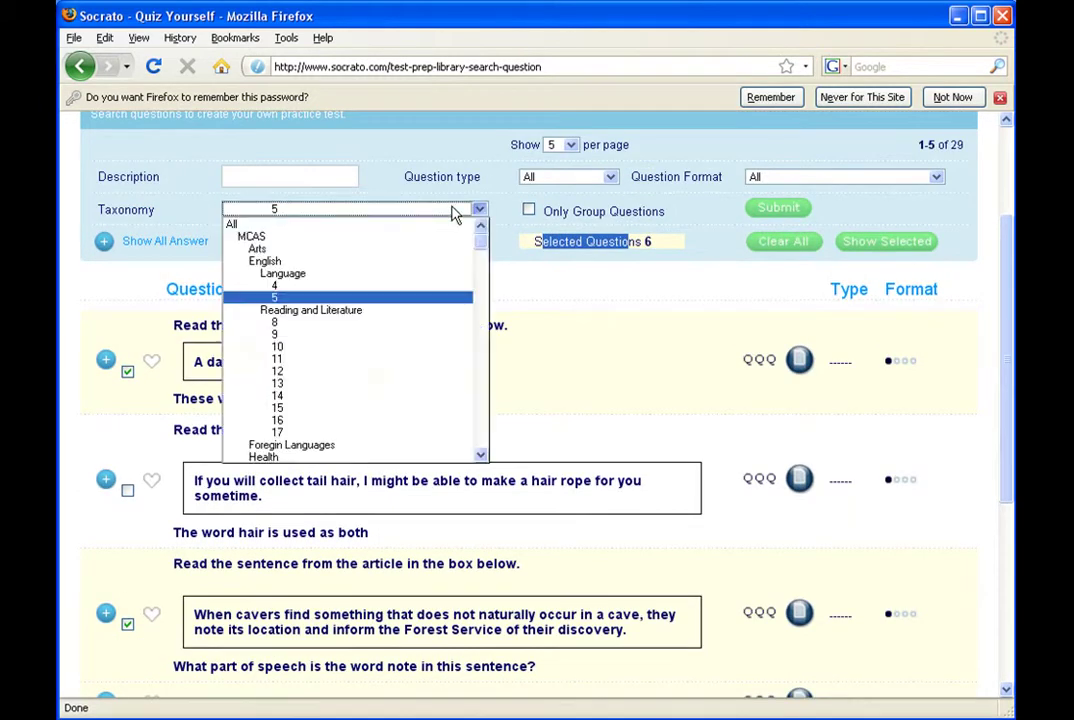
{"action": "left_click", "coordinate": [406, 421]}
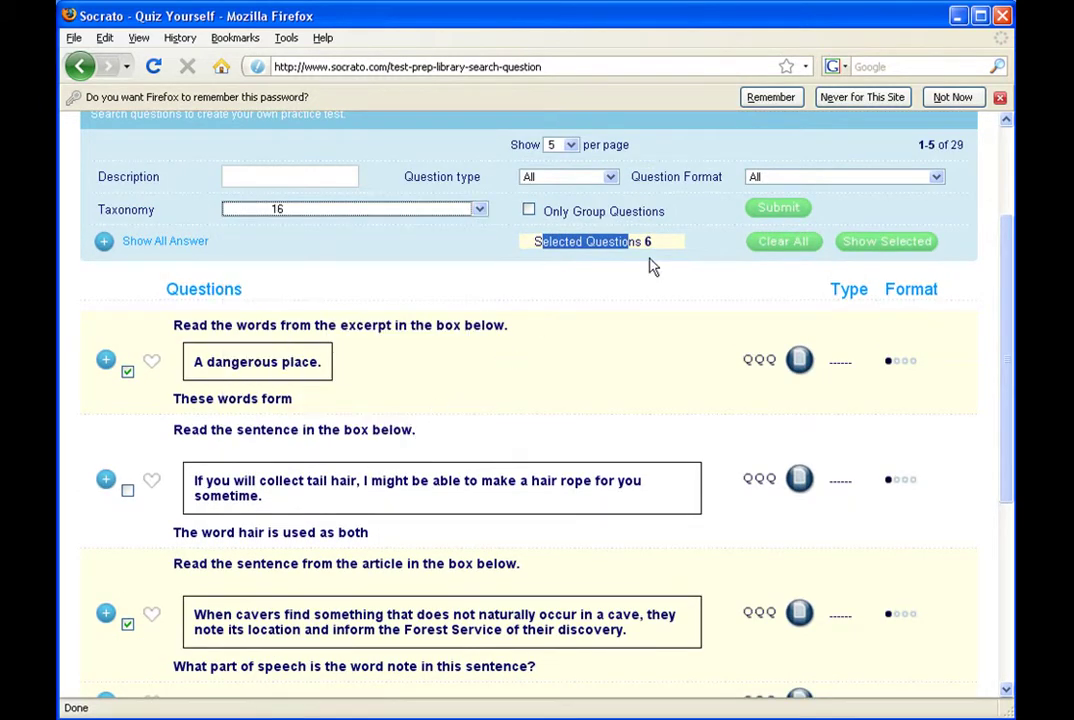
{"action": "left_click", "coordinate": [778, 210]}
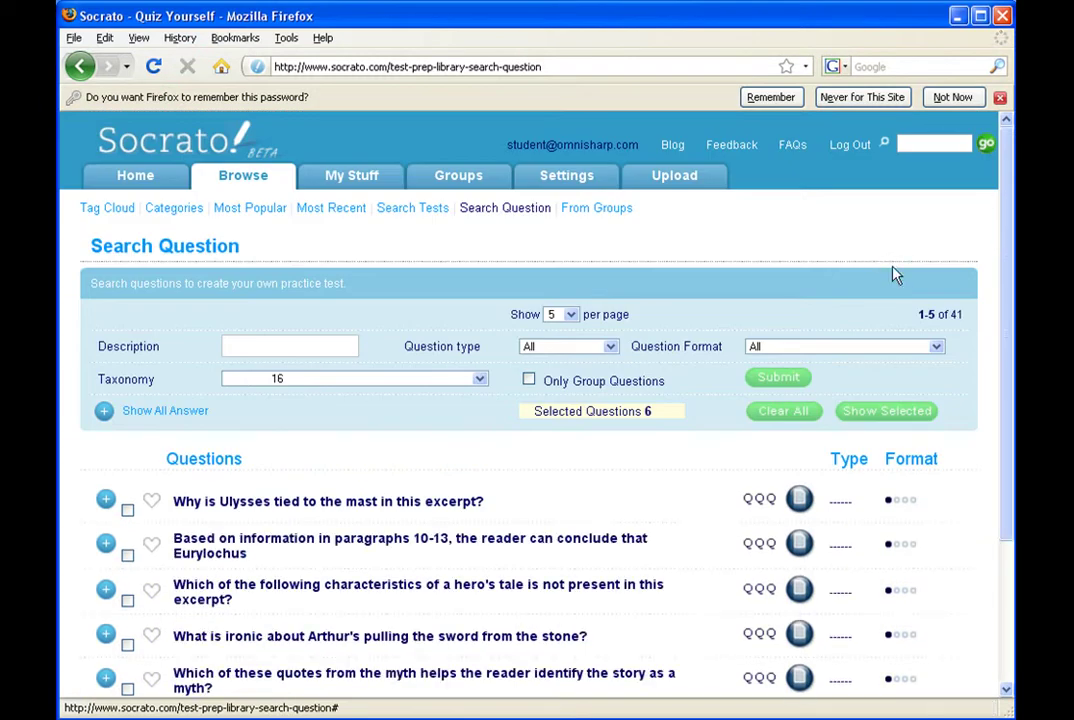
{"action": "scroll", "coordinate": [885, 410], "scroll_direction": "down", "scroll_amount": 3}
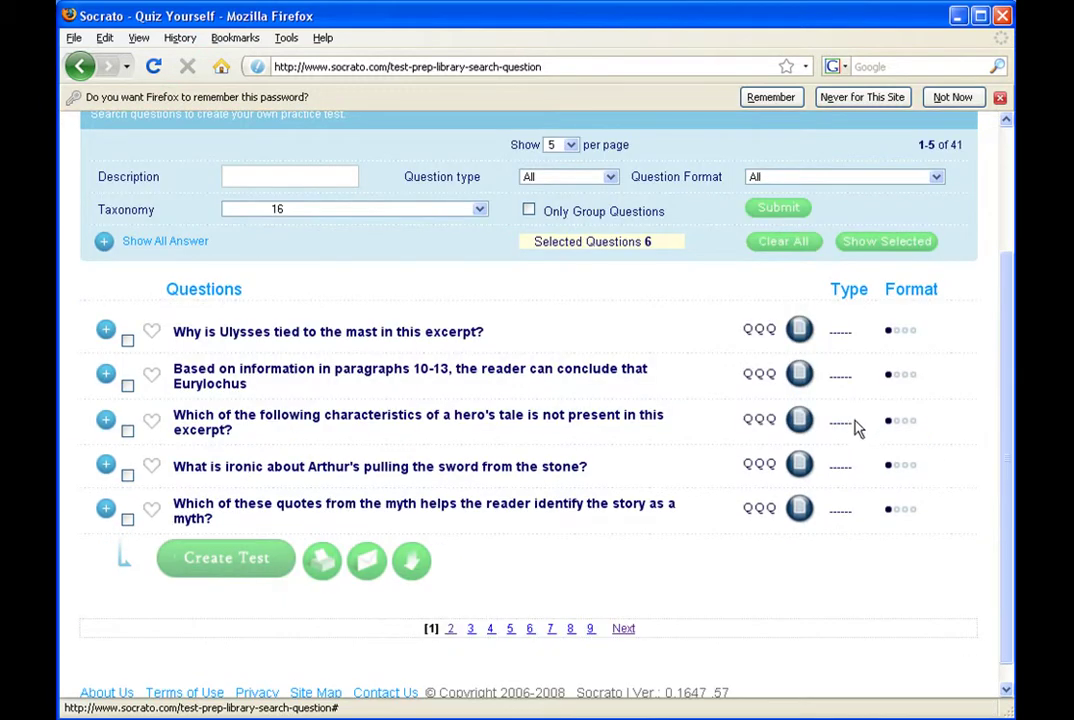
Step: Check the selected questions count and list only the selected questions
{"action": "scroll", "coordinate": [860, 422], "scroll_direction": "up", "scroll_amount": 1}
{"action": "left_click_drag", "start_coordinate": [541, 298], "coordinate": [655, 305]}
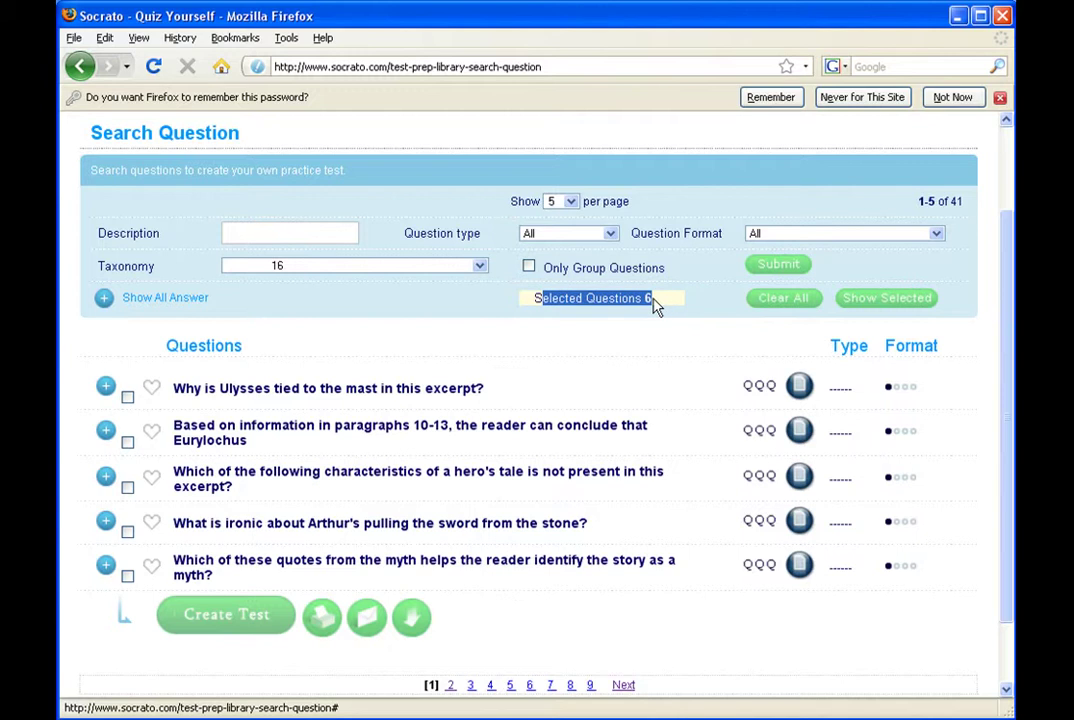
{"action": "left_click", "coordinate": [881, 305]}
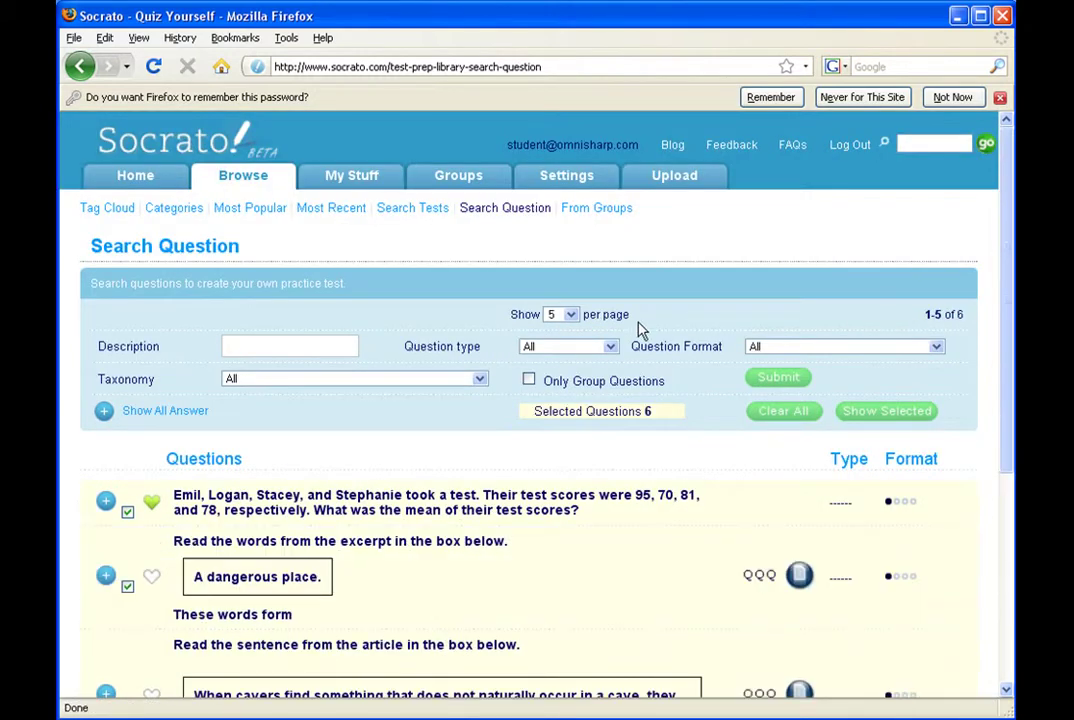
Step: Show 10 questions per page and start creating a test from the selected questions
{"action": "left_click", "coordinate": [564, 345]}
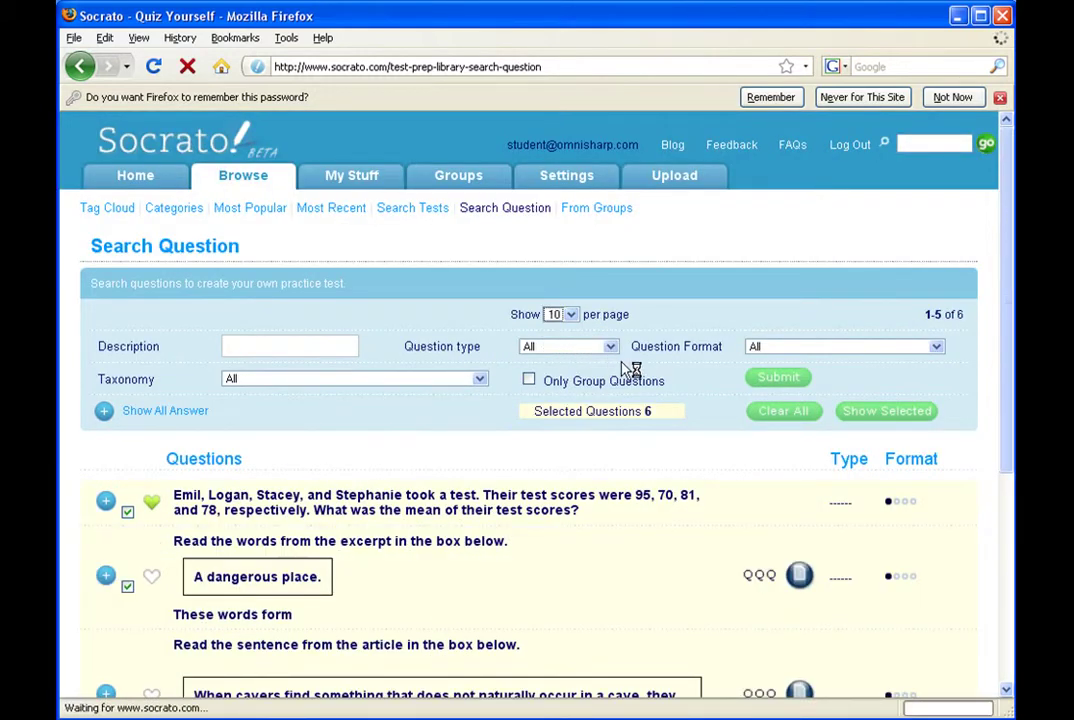
{"action": "scroll", "coordinate": [659, 455], "scroll_direction": "down", "scroll_amount": 6}
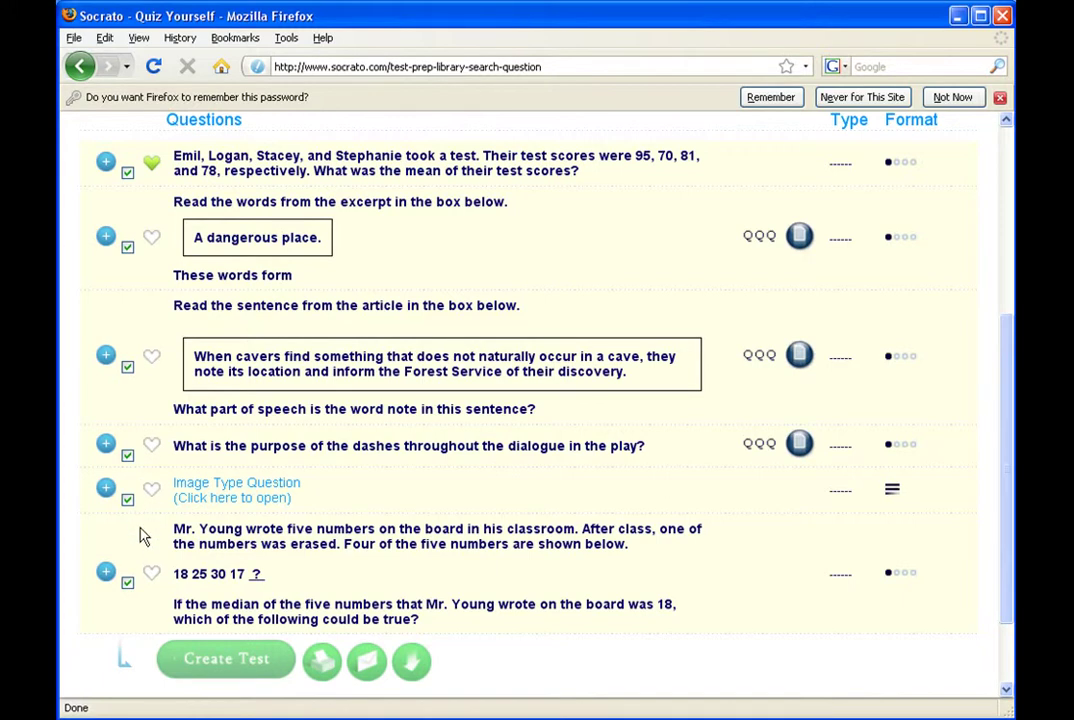
{"action": "left_click", "coordinate": [244, 666]}
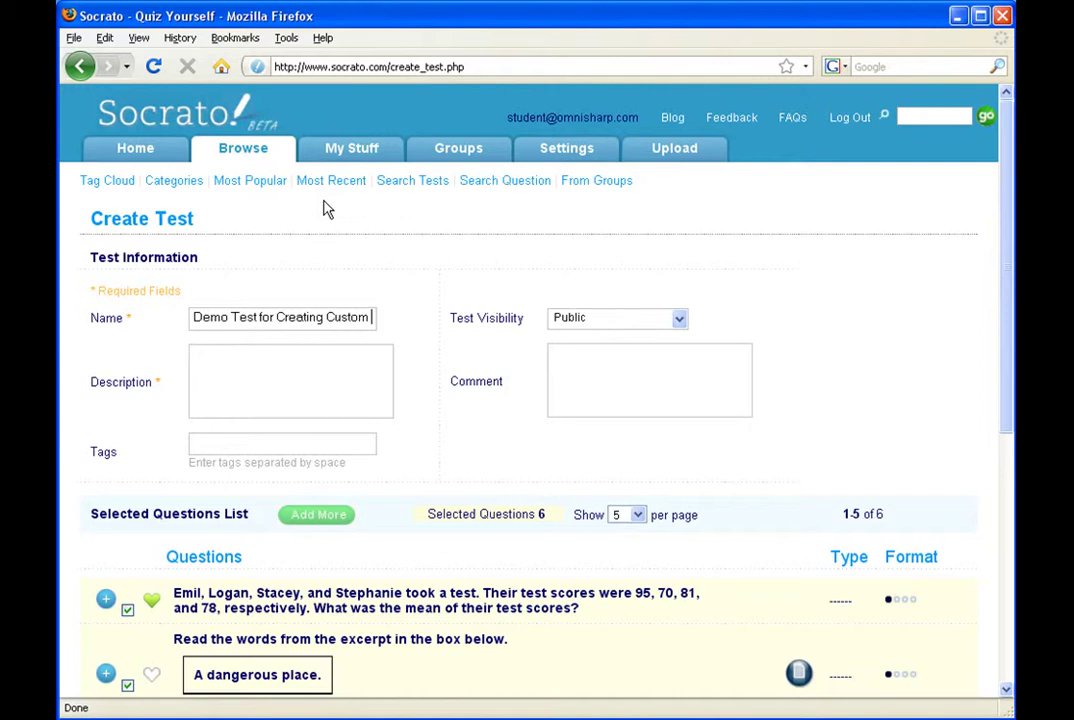
Step: Name the test "Demo for Creating Custom Test"
{"action": "type", "text": "Test"}
{"action": "key", "text": "Home"}
{"action": "key", "text": "ctrl+shift+Left"}
{"action": "key", "text": "BackSpace"}
{"action": "key", "text": "Tab"}
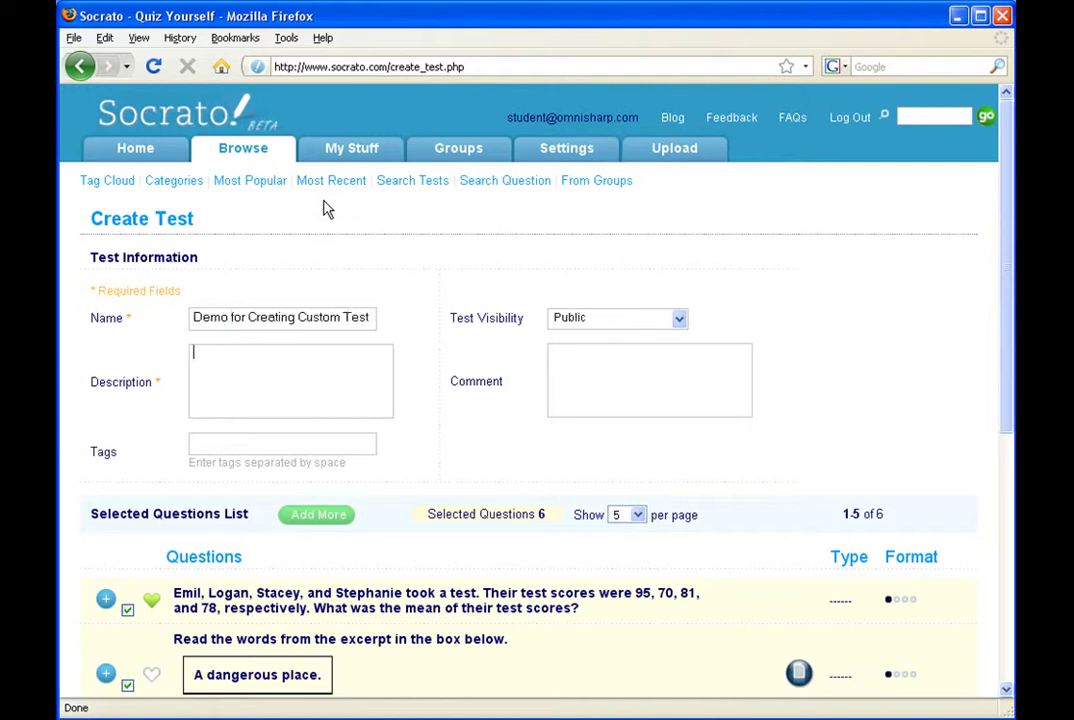
Step: Describe the test as "Demo for Creating Custom Test - This is the description for the demo test" and tag it "10th cwp"
{"action": "key", "text": "shift+Tab"}
{"action": "key", "text": "ctrl+c"}
{"action": "key", "text": "Tab"}
{"action": "key", "text": "ctrl+v"}
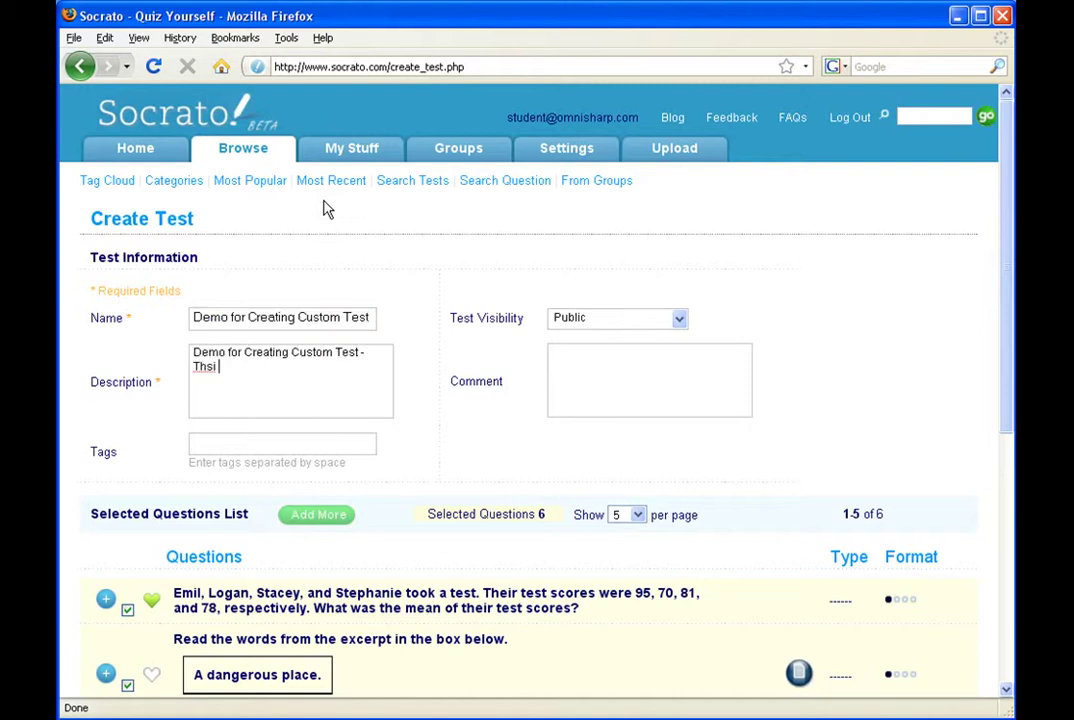
{"action": "type", "text": "s is the description for the demo test"}
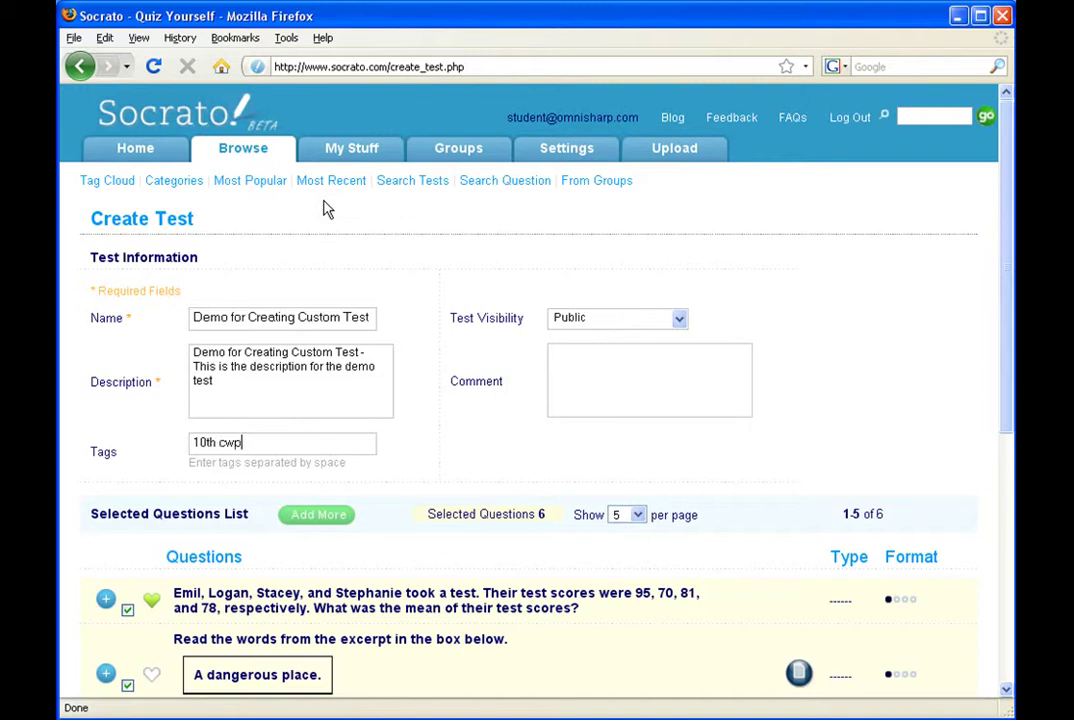
Step: Set the test visibility to Private and leave the comment empty
{"action": "scroll", "coordinate": [324, 208], "scroll_direction": "down", "scroll_amount": 1}
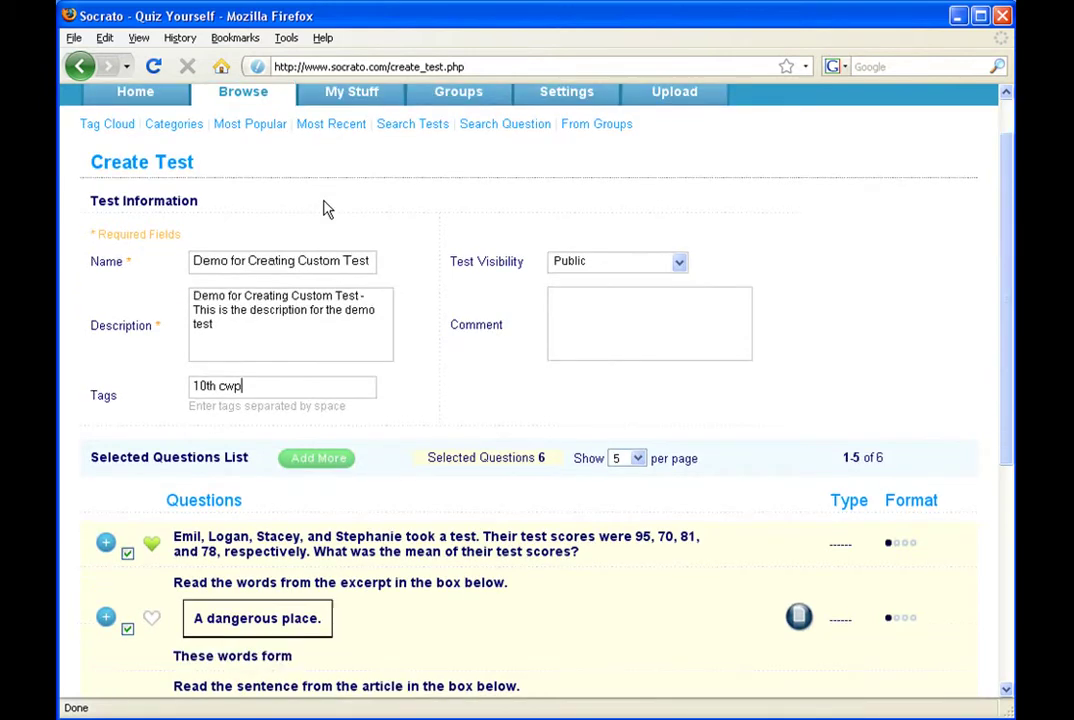
{"action": "left_click", "coordinate": [677, 265]}
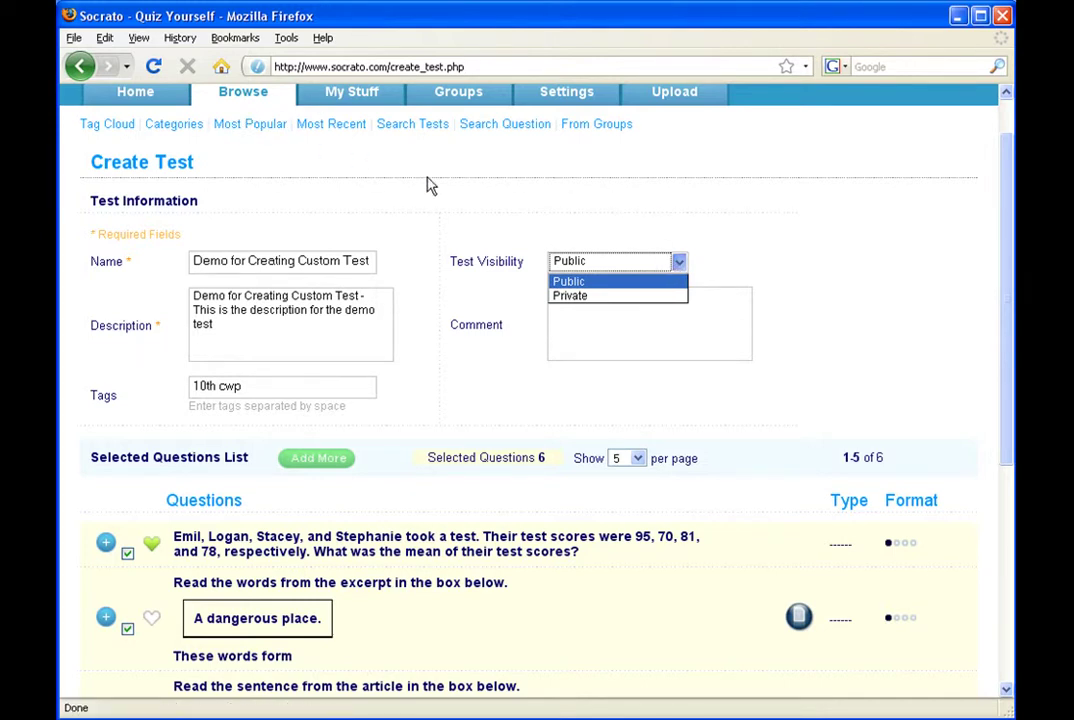
{"action": "left_click", "coordinate": [648, 296]}
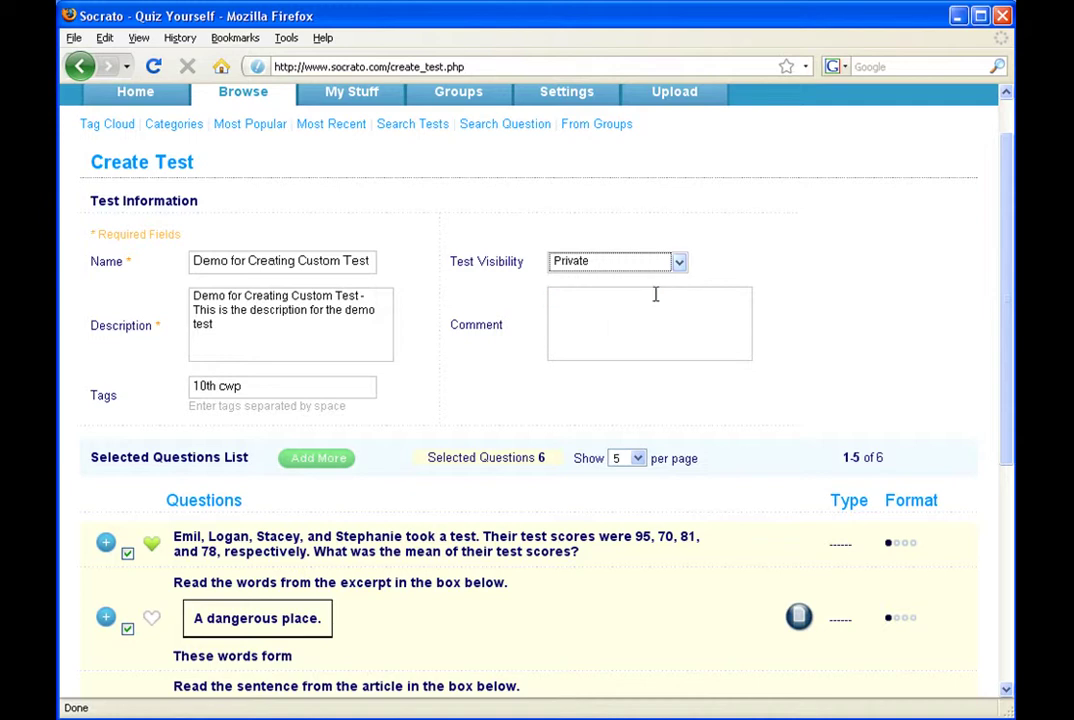
{"action": "left_click", "coordinate": [660, 312]}
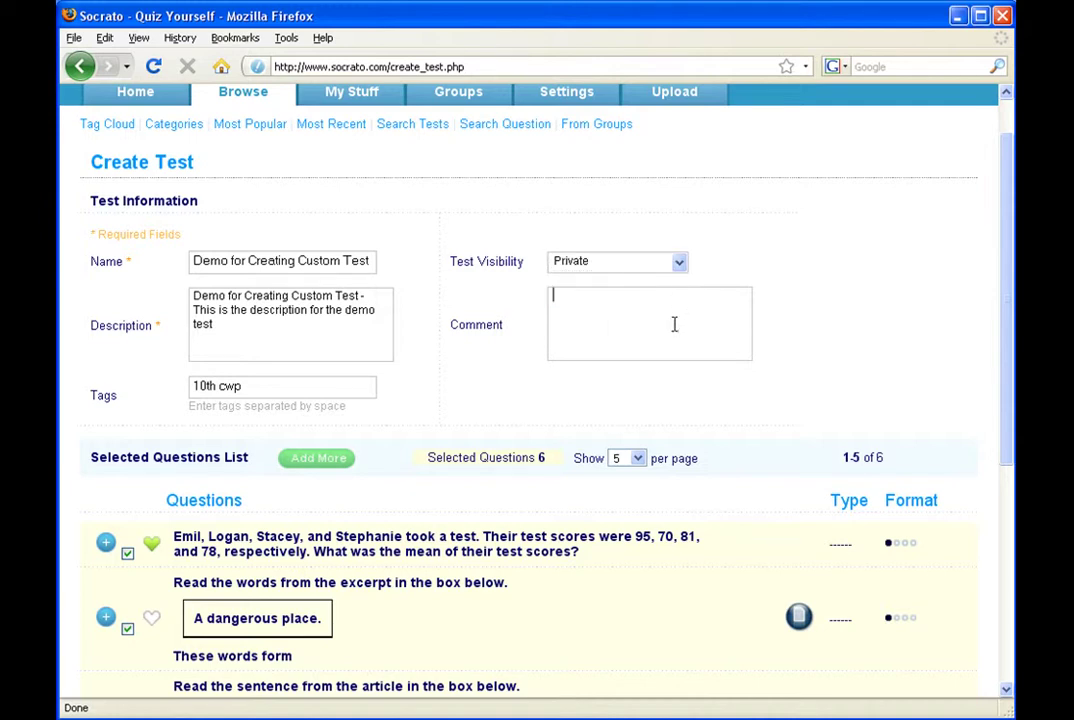
Step: Check the selected questions list and create the test
{"action": "scroll", "coordinate": [441, 452], "scroll_direction": "down", "scroll_amount": 2}
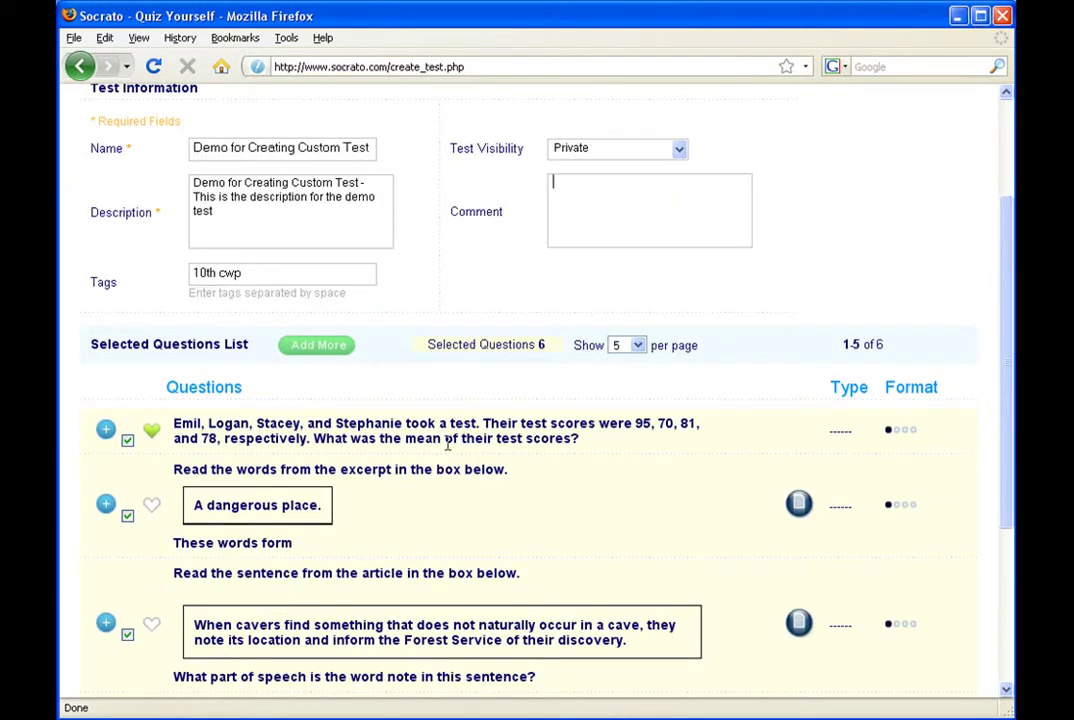
{"action": "scroll", "coordinate": [445, 430], "scroll_direction": "down", "scroll_amount": 1}
{"action": "left_click", "coordinate": [318, 289]}
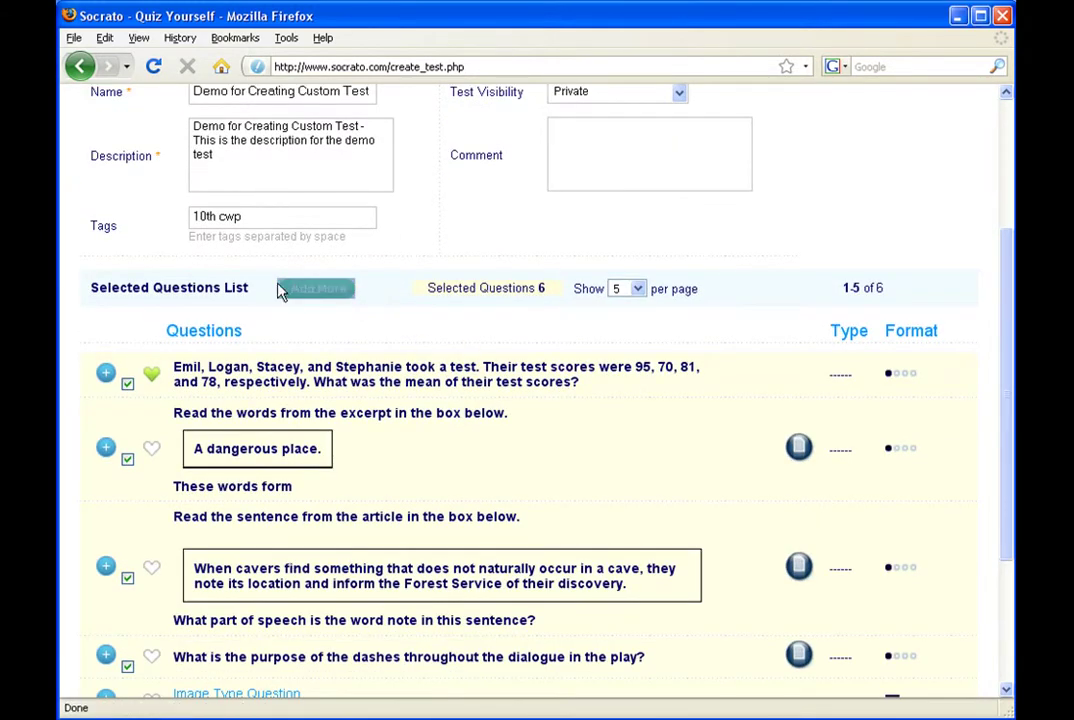
{"action": "scroll", "coordinate": [405, 309], "scroll_direction": "down", "scroll_amount": 1}
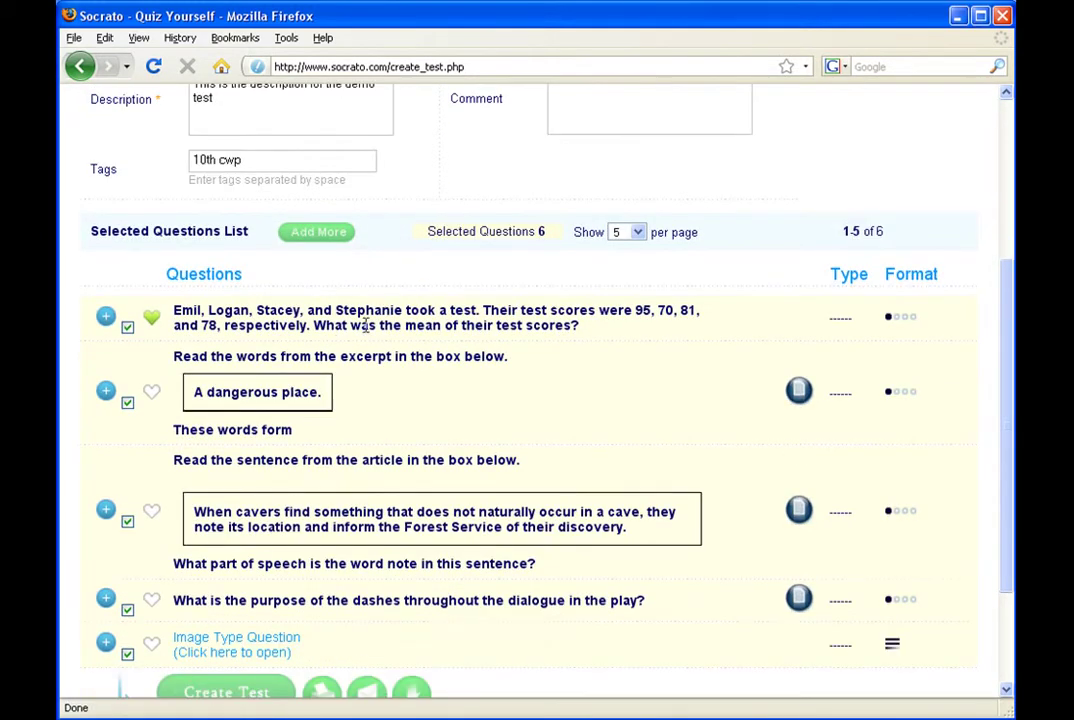
{"action": "scroll", "coordinate": [480, 403], "scroll_direction": "down", "scroll_amount": 2}
{"action": "left_click", "coordinate": [243, 585]}
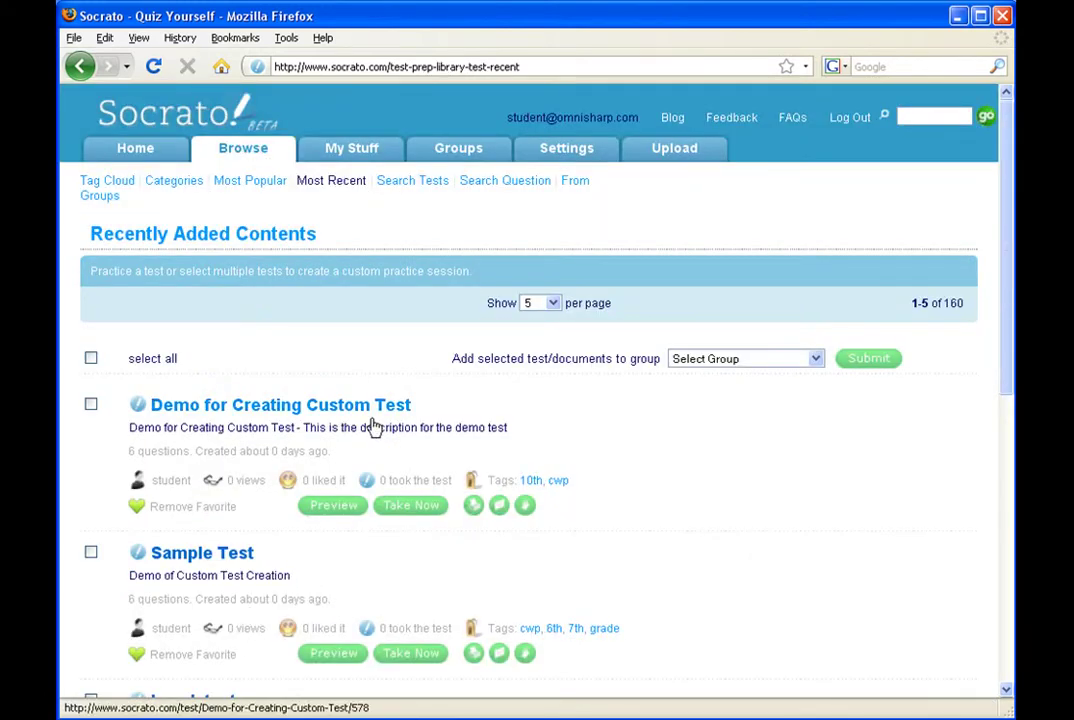
Step: Try to submit content to the Science group without selecting any test
{"action": "left_click_drag", "start_coordinate": [145, 431], "coordinate": [498, 427]}
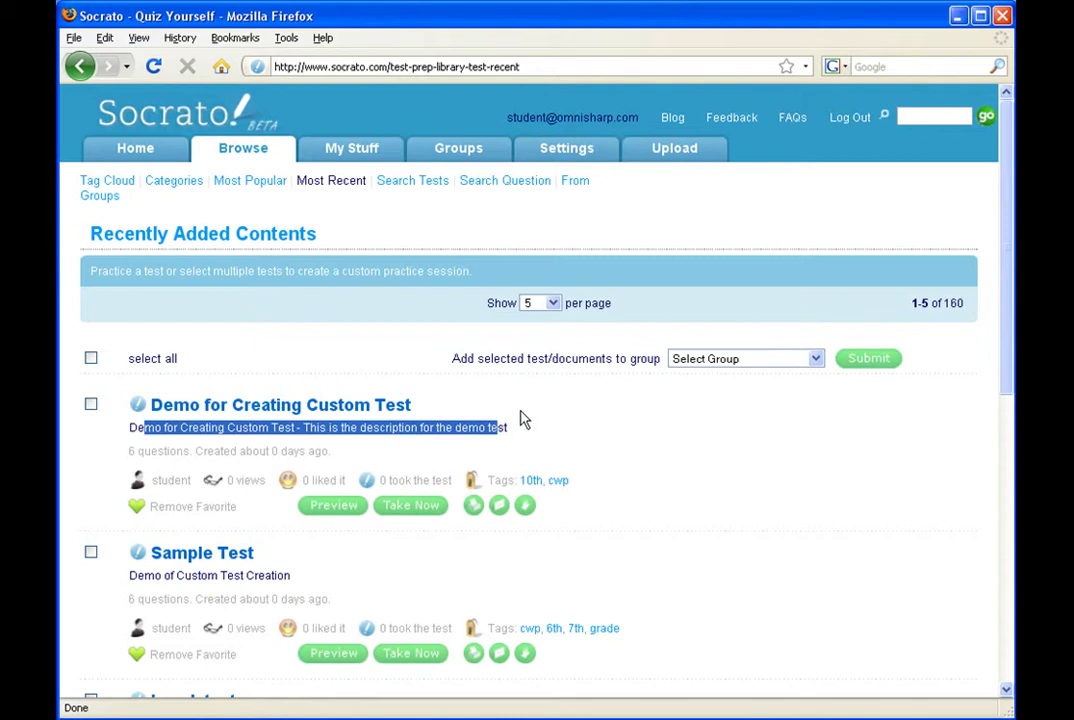
{"action": "left_click", "coordinate": [729, 360]}
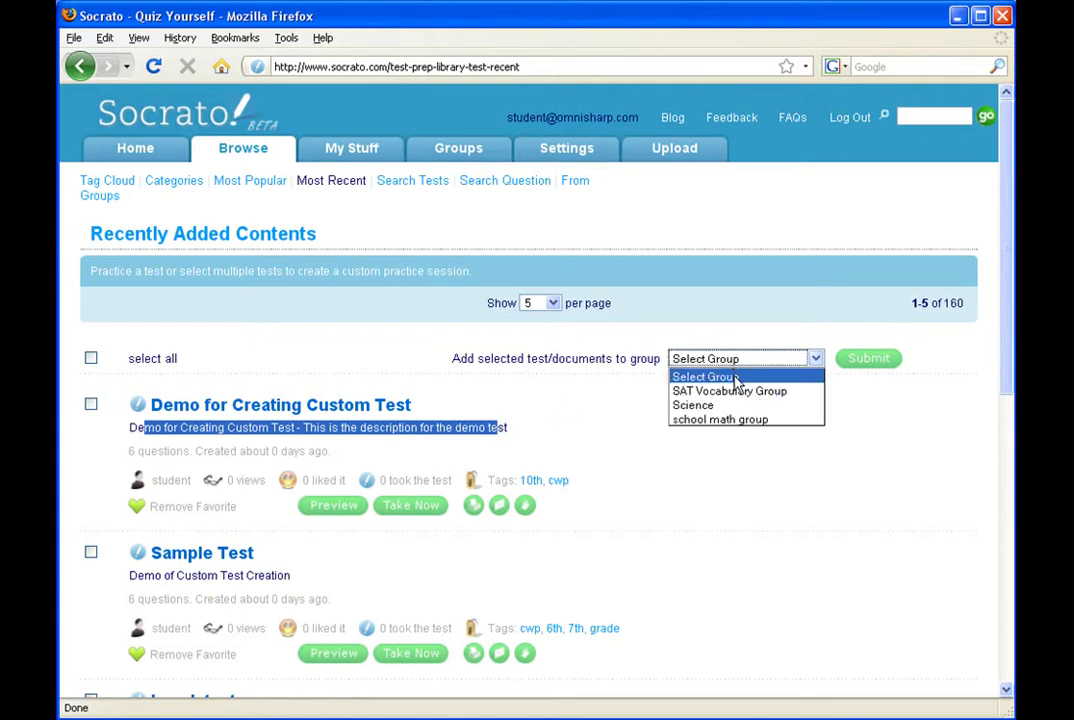
{"action": "left_click", "coordinate": [729, 405]}
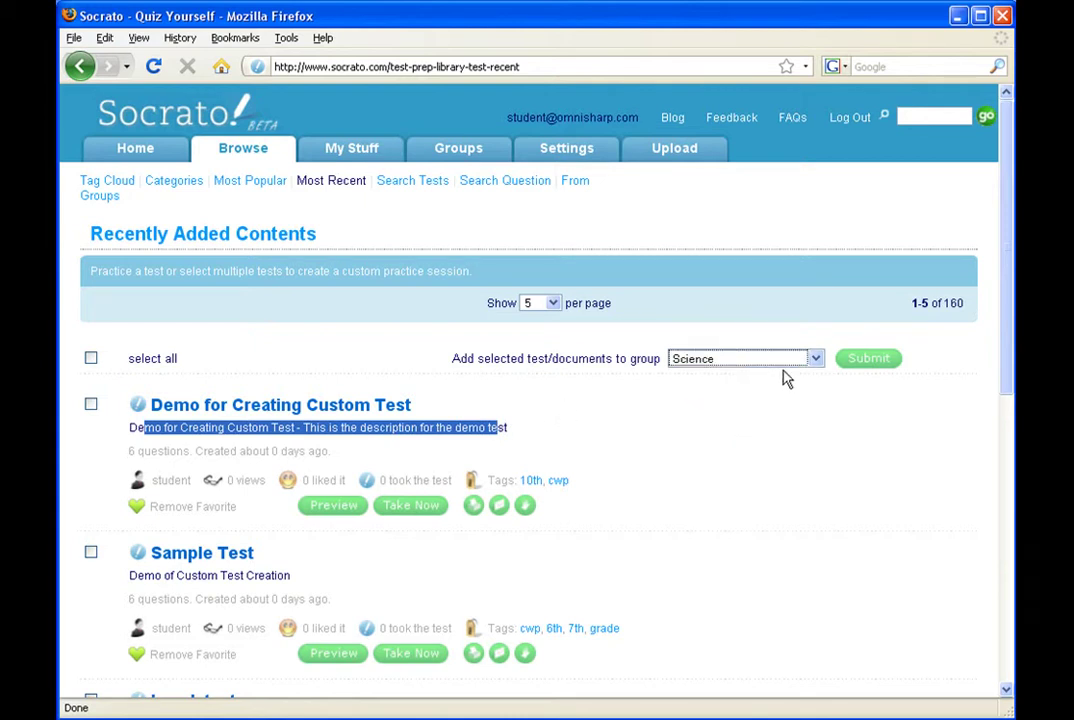
{"action": "left_click", "coordinate": [868, 362]}
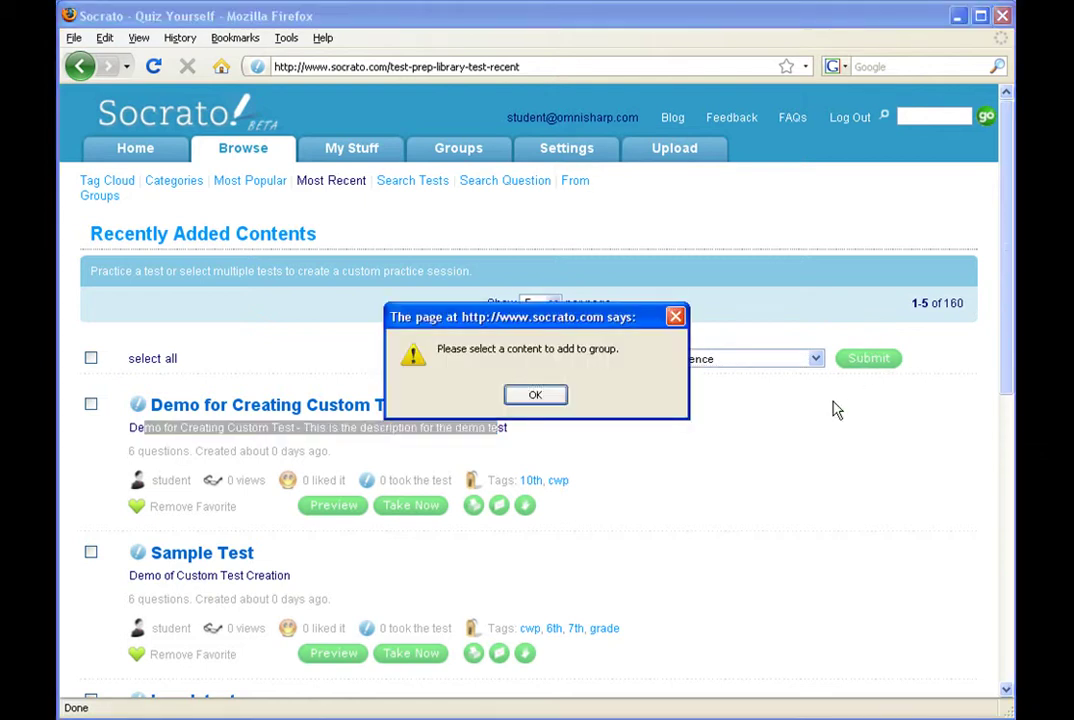
{"action": "left_click", "coordinate": [565, 396]}
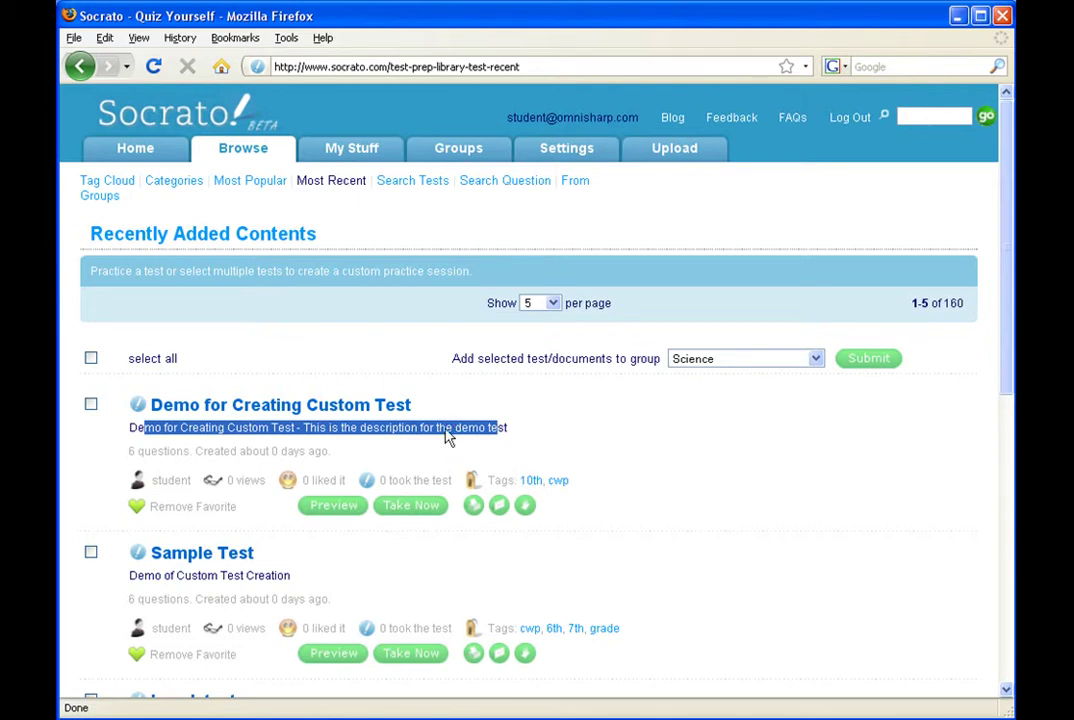
Step: Generate a print preview of the Demo for Creating Custom Test with the answer key separately
{"action": "left_click", "coordinate": [475, 506]}
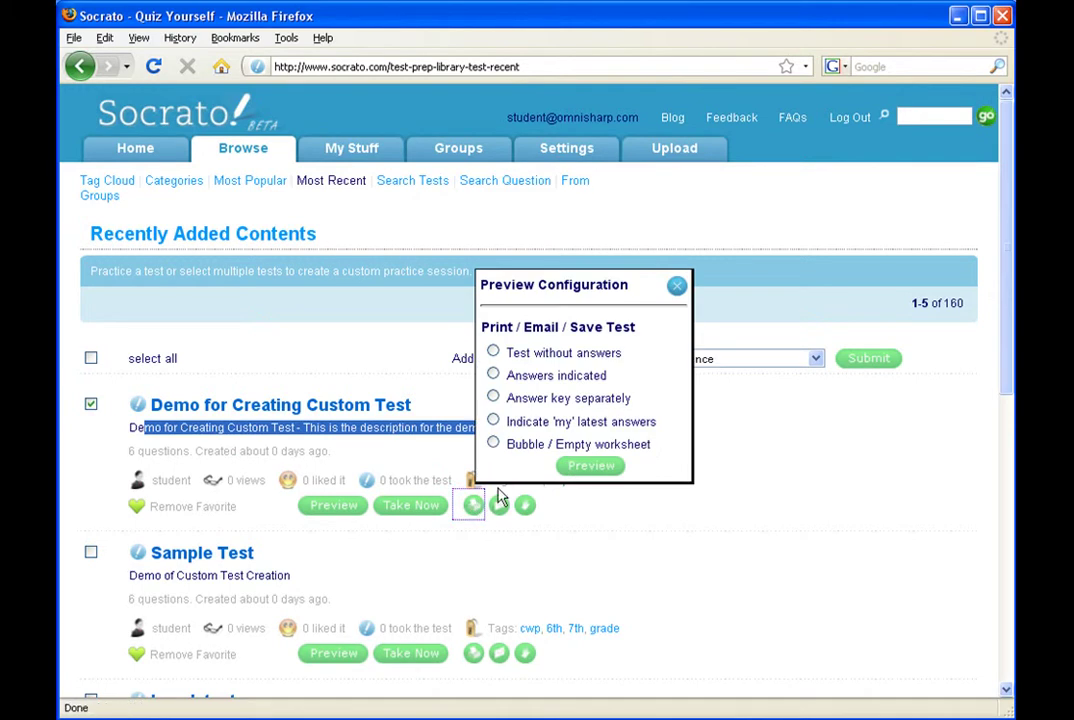
{"action": "left_click", "coordinate": [493, 398]}
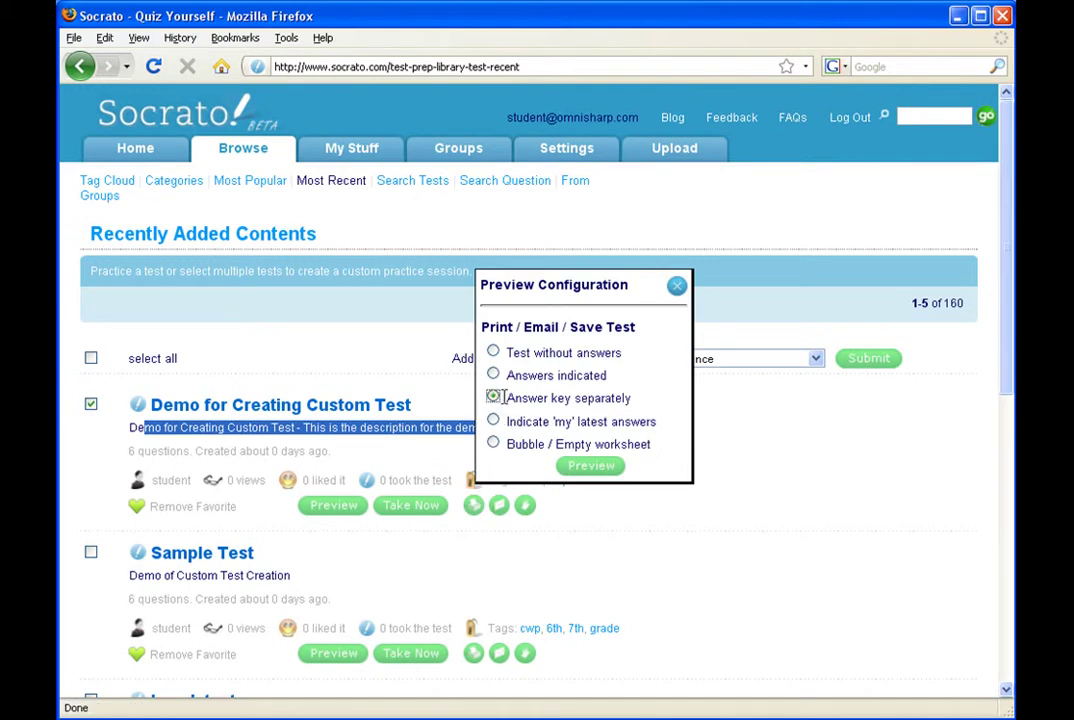
{"action": "left_click", "coordinate": [592, 466]}
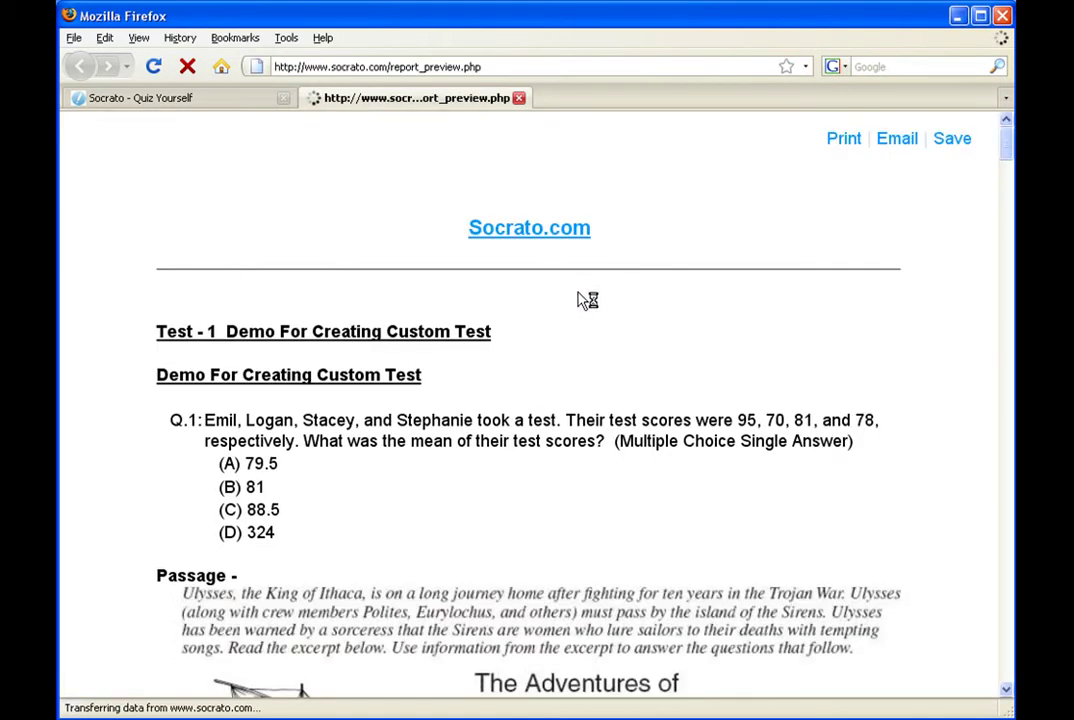
Step: Examine questions 1 and 2 and the Ulysses passage in the test preview
{"action": "triple_click", "coordinate": [652, 370]}
{"action": "left_click_drag", "start_coordinate": [234, 420], "coordinate": [383, 487]}
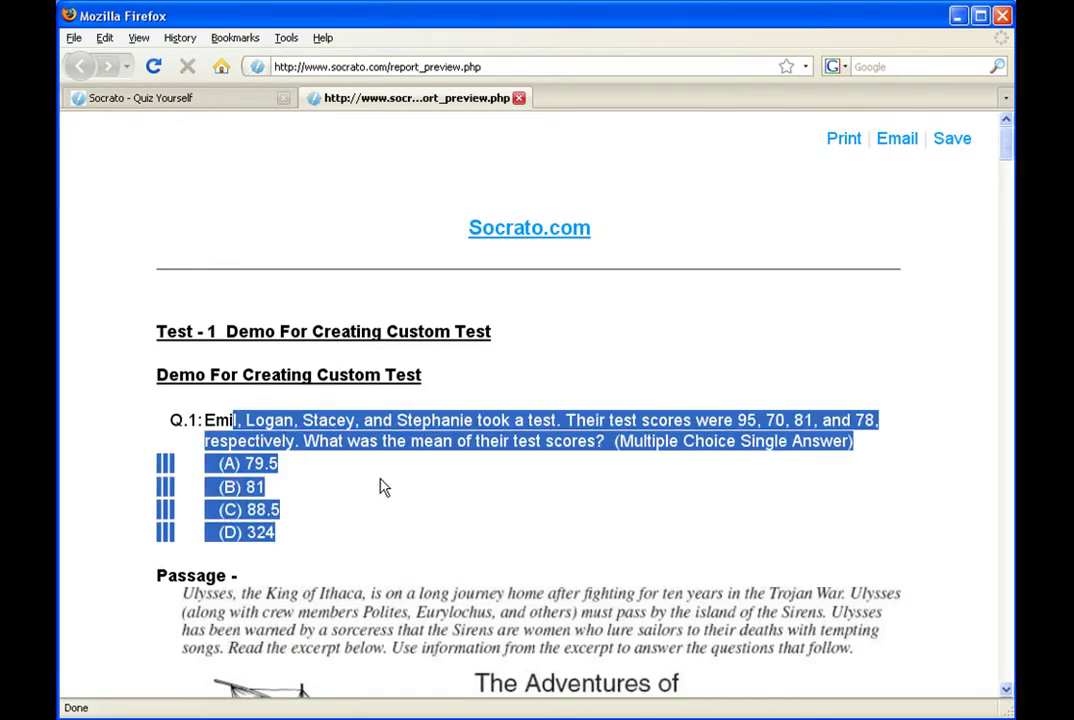
{"action": "left_click", "coordinate": [383, 487]}
{"action": "scroll", "coordinate": [429, 494], "scroll_direction": "down", "scroll_amount": 4}
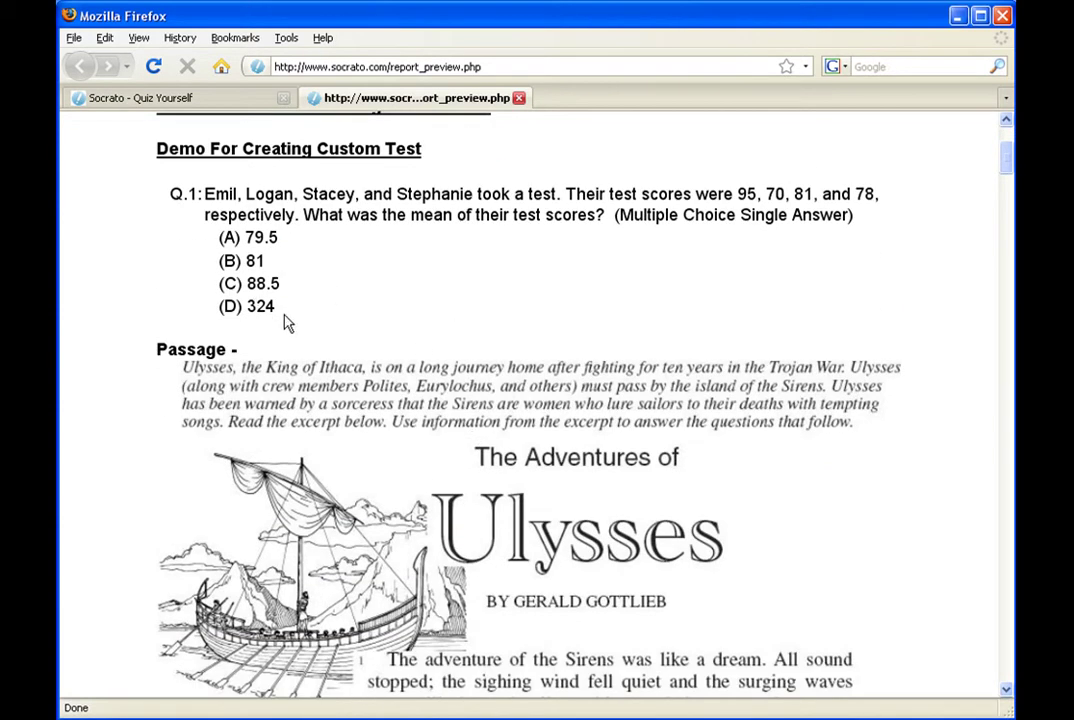
{"action": "scroll", "coordinate": [301, 316], "scroll_direction": "down", "scroll_amount": 1}
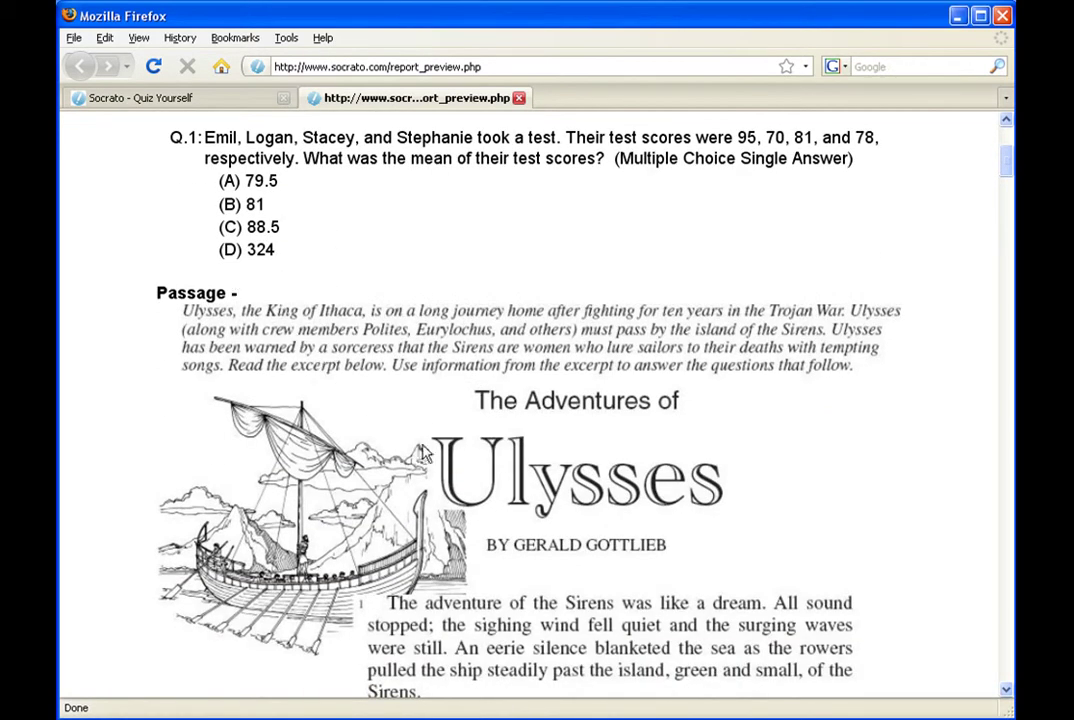
{"action": "scroll", "coordinate": [447, 388], "scroll_direction": "down", "scroll_amount": 1}
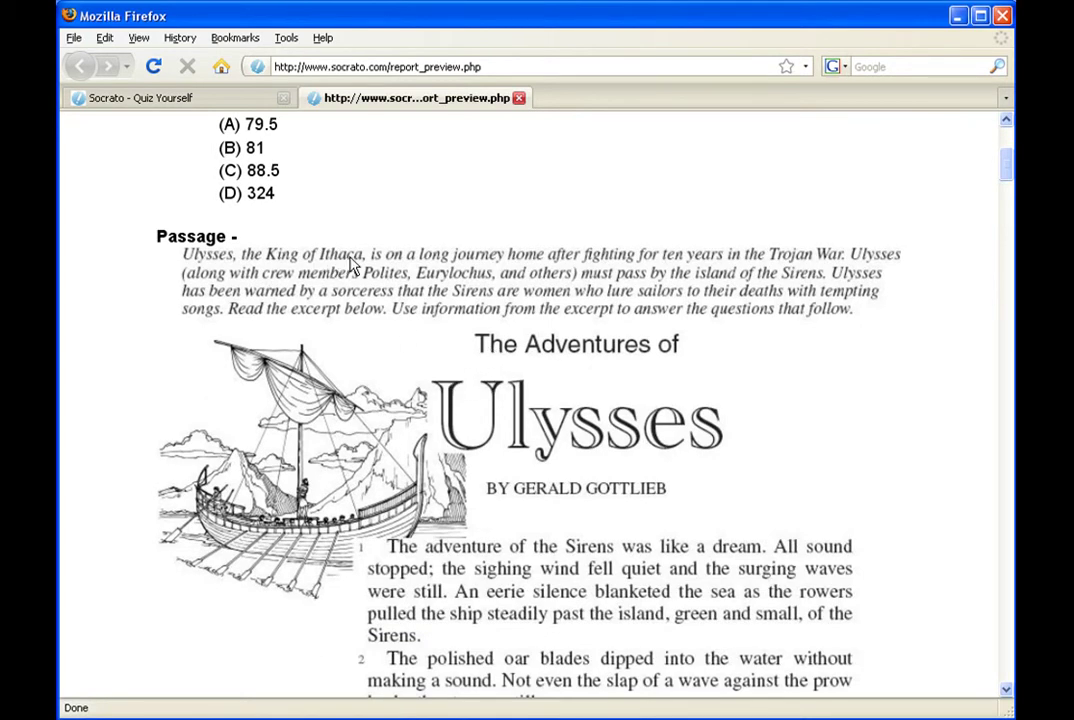
{"action": "scroll", "coordinate": [425, 303], "scroll_direction": "down", "scroll_amount": 20}
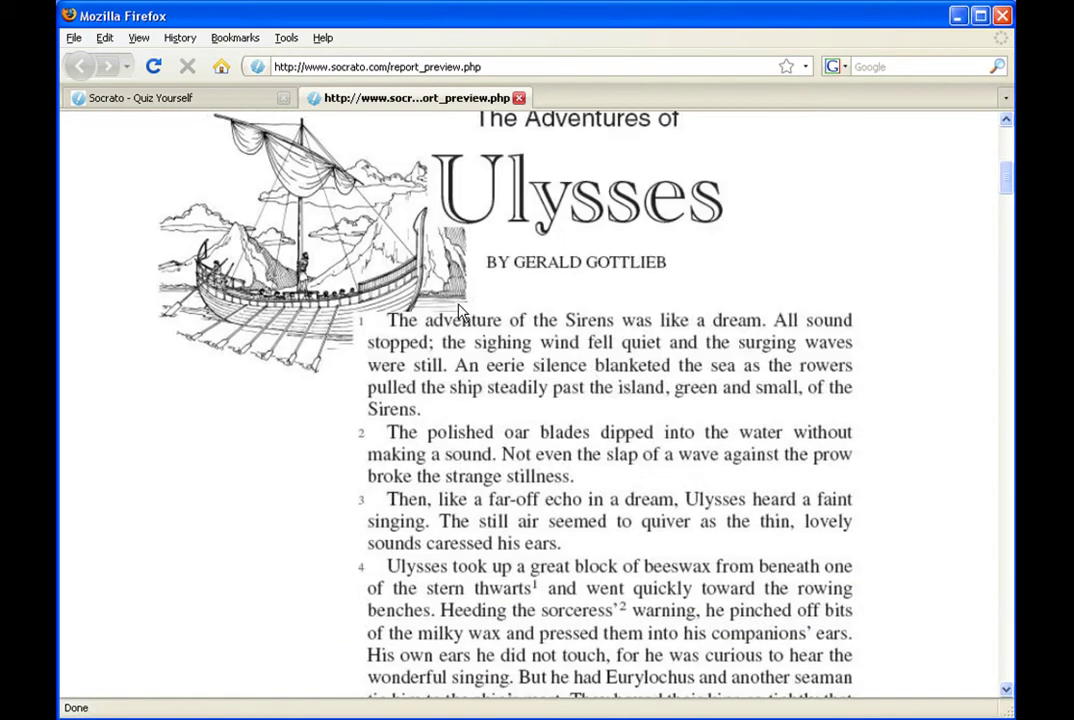
{"action": "scroll", "coordinate": [506, 330], "scroll_direction": "down", "scroll_amount": 7}
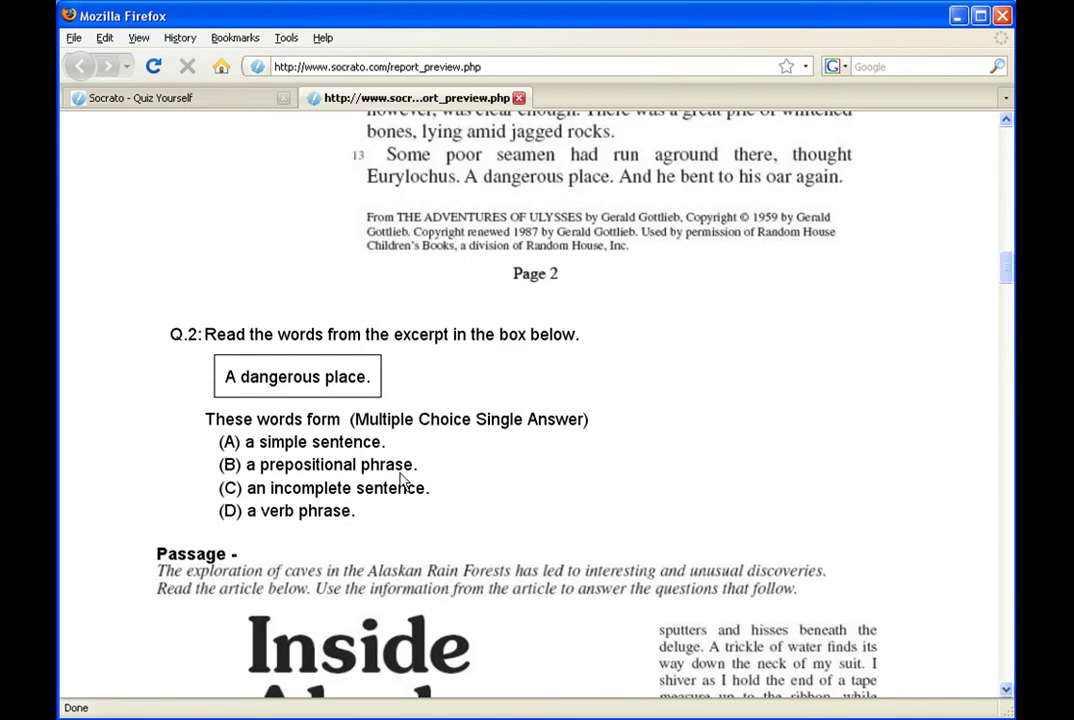
{"action": "left_click_drag", "start_coordinate": [384, 511], "coordinate": [201, 334]}
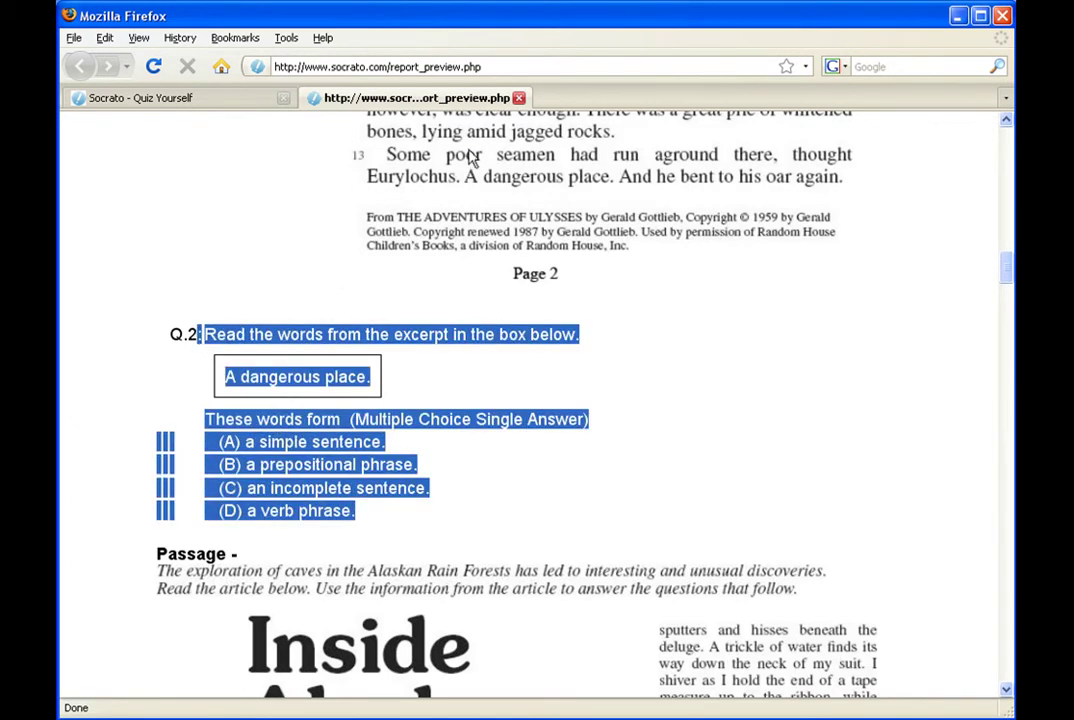
{"action": "left_click", "coordinate": [496, 515]}
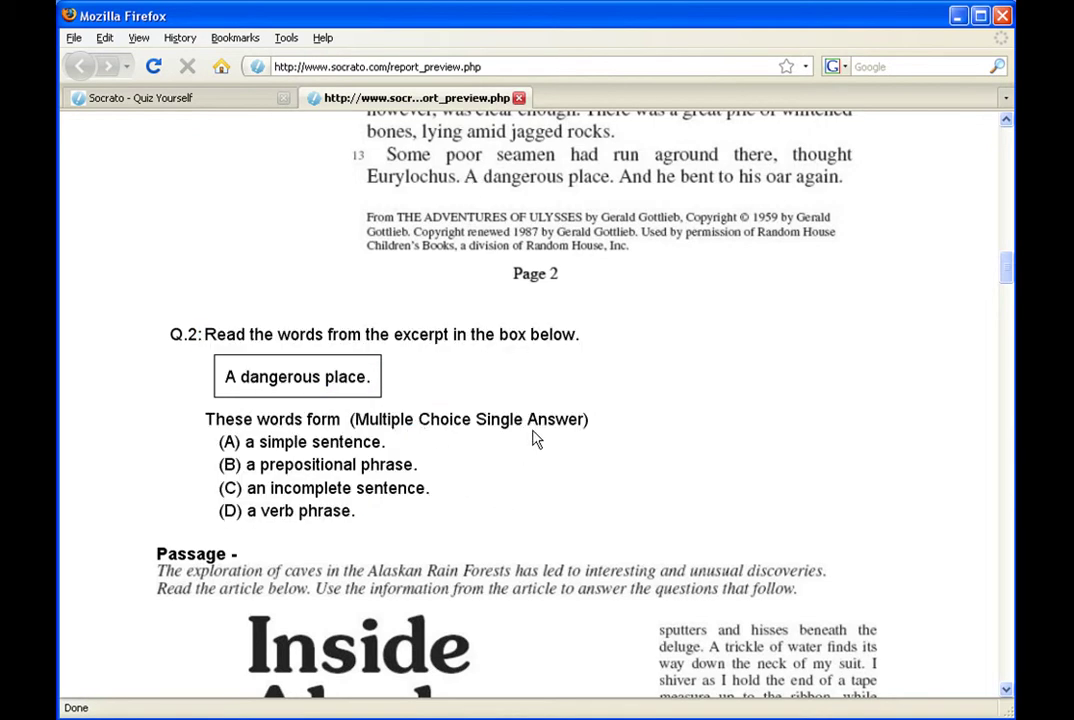
Step: Examine questions 3 to 5 and their passages in the test preview
{"action": "scroll", "coordinate": [518, 458], "scroll_direction": "down", "scroll_amount": 4}
{"action": "scroll", "coordinate": [495, 435], "scroll_direction": "down", "scroll_amount": 9}
{"action": "scroll", "coordinate": [485, 420], "scroll_direction": "down", "scroll_amount": 15}
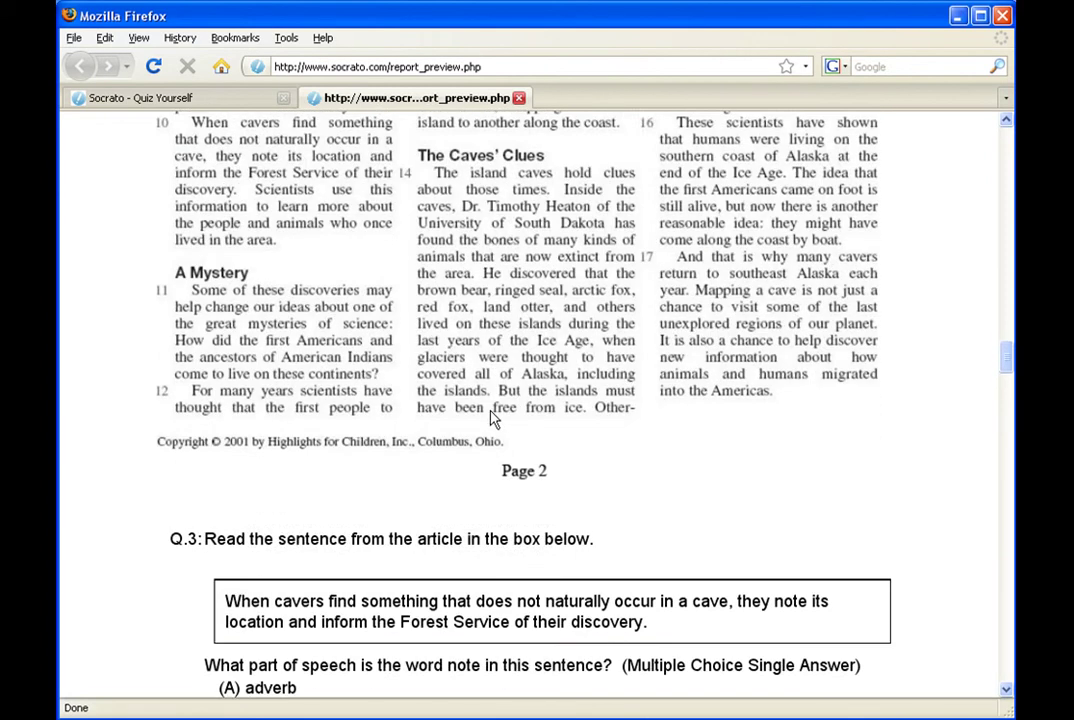
{"action": "scroll", "coordinate": [495, 418], "scroll_direction": "down", "scroll_amount": 7}
{"action": "scroll", "coordinate": [398, 527], "scroll_direction": "down", "scroll_amount": 20}
{"action": "scroll", "coordinate": [428, 515], "scroll_direction": "down", "scroll_amount": 12}
{"action": "scroll", "coordinate": [370, 356], "scroll_direction": "down", "scroll_amount": 1}
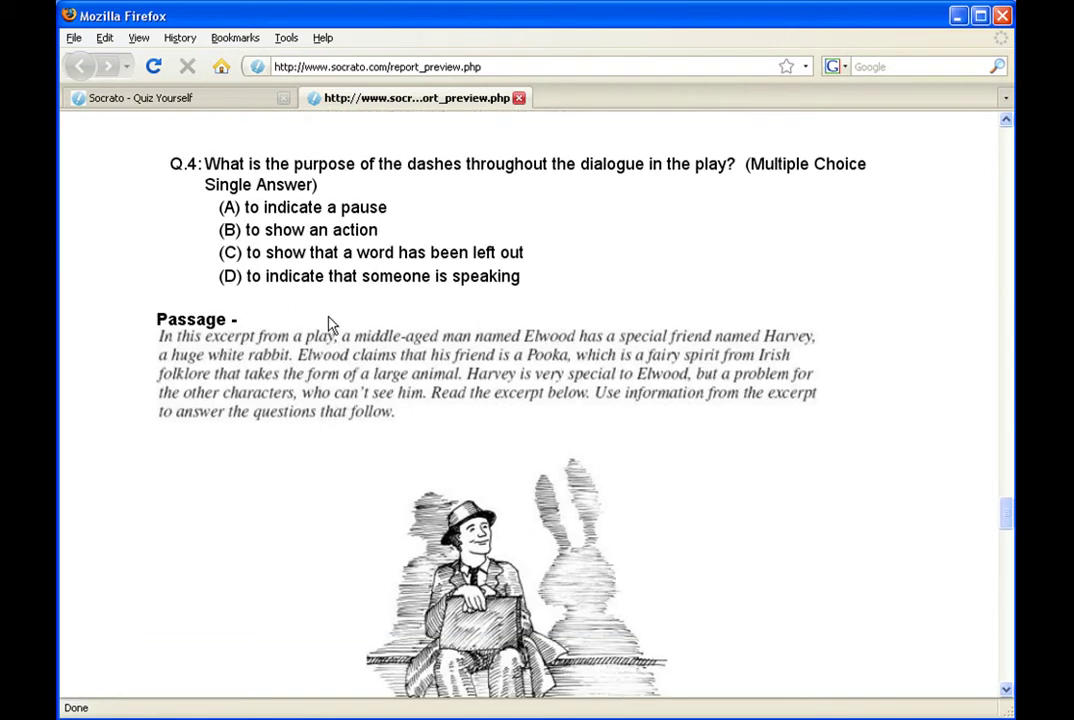
{"action": "scroll", "coordinate": [385, 358], "scroll_direction": "down", "scroll_amount": 2}
{"action": "scroll", "coordinate": [427, 367], "scroll_direction": "down", "scroll_amount": 18}
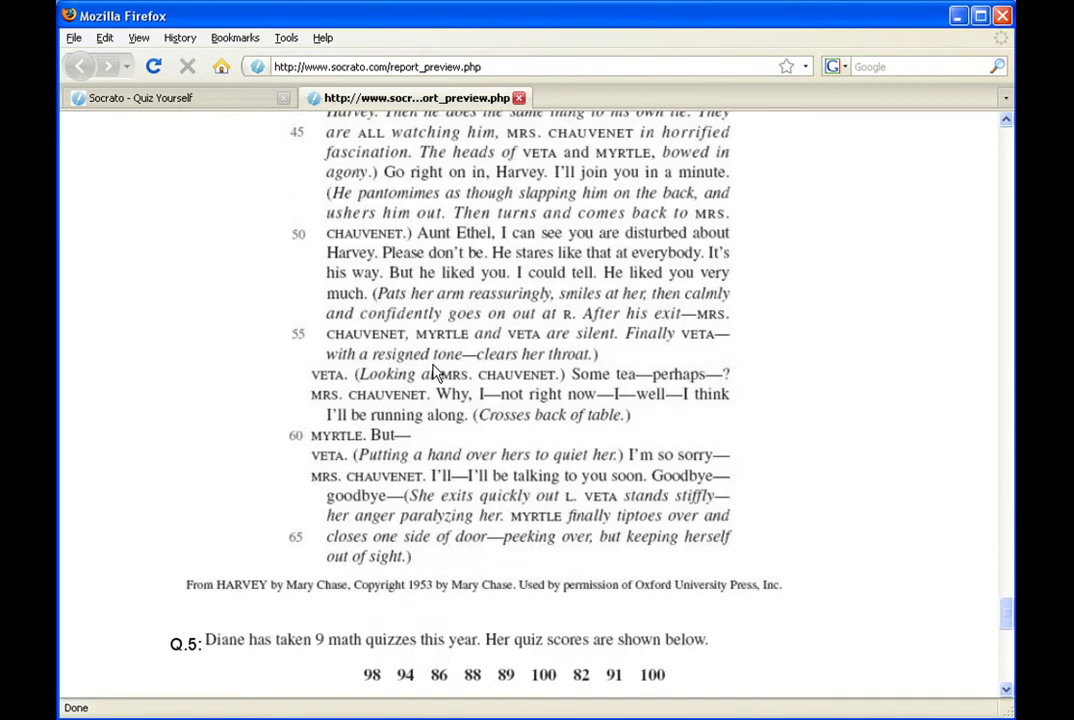
{"action": "scroll", "coordinate": [309, 443], "scroll_direction": "down", "scroll_amount": 8}
{"action": "scroll", "coordinate": [422, 350], "scroll_direction": "down", "scroll_amount": 1}
{"action": "scroll", "coordinate": [245, 220], "scroll_direction": "up", "scroll_amount": 1}
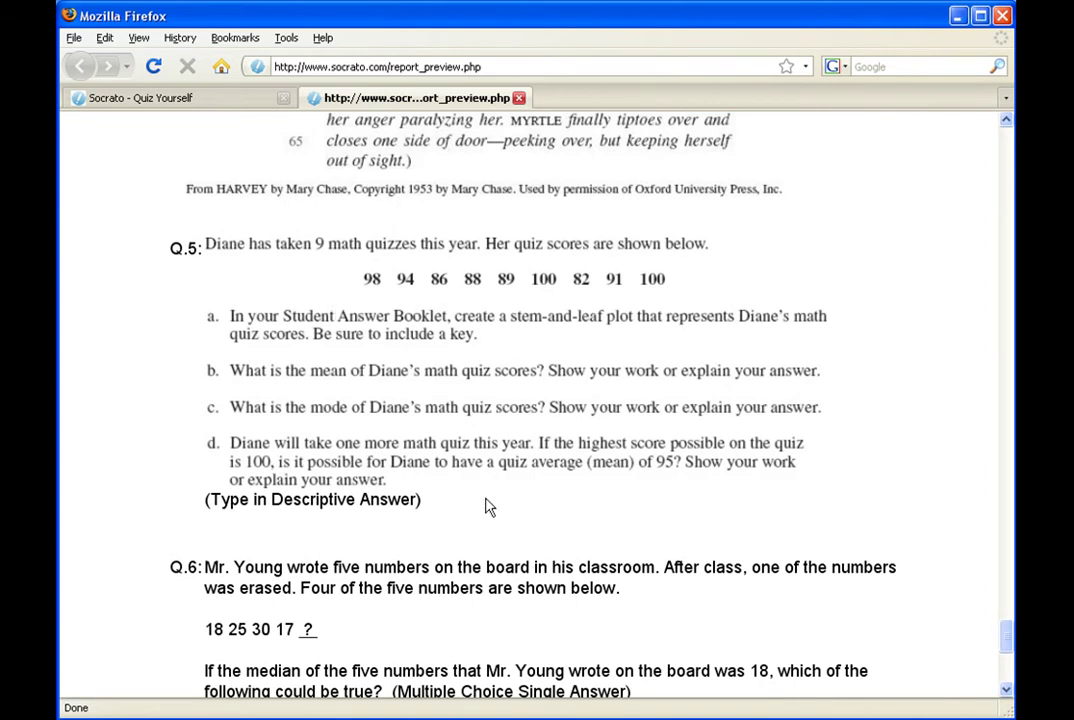
Step: Examine question 6 and the separate answer key at the end of the preview
{"action": "scroll", "coordinate": [494, 500], "scroll_direction": "down", "scroll_amount": 1}
{"action": "scroll", "coordinate": [417, 439], "scroll_direction": "down", "scroll_amount": 4}
{"action": "scroll", "coordinate": [464, 446], "scroll_direction": "down", "scroll_amount": 1}
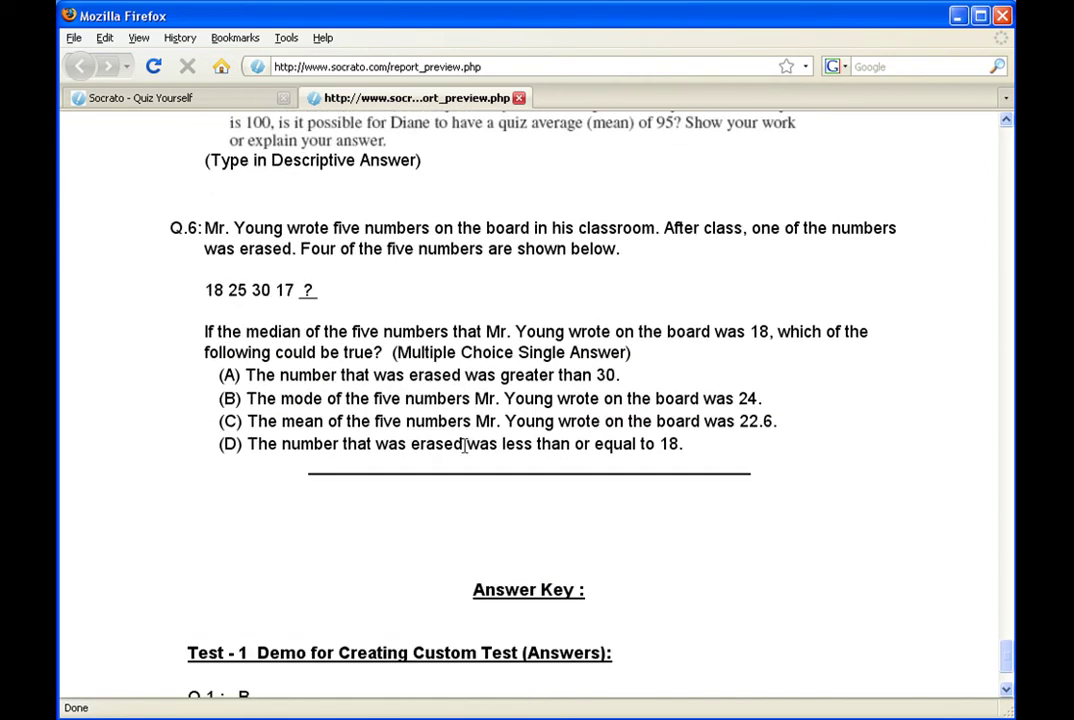
{"action": "left_click_drag", "start_coordinate": [227, 230], "coordinate": [393, 329]}
{"action": "left_click", "coordinate": [468, 335]}
{"action": "scroll", "coordinate": [662, 305], "scroll_direction": "down", "scroll_amount": 3}
{"action": "left_click_drag", "start_coordinate": [288, 676], "coordinate": [188, 548]}
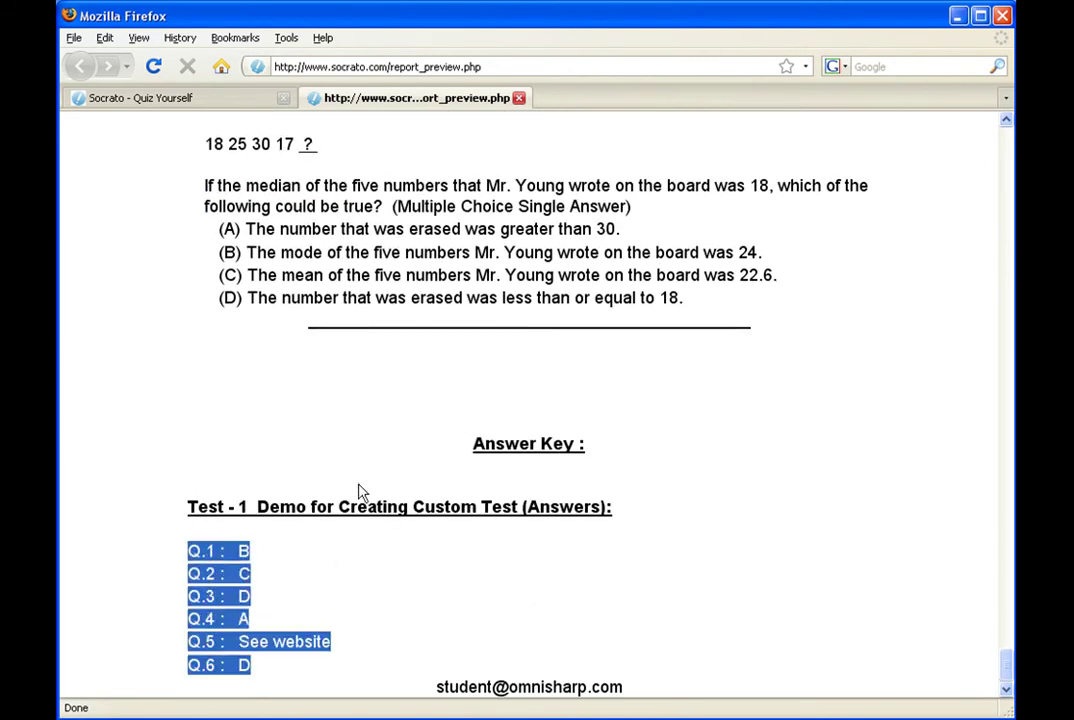
{"action": "left_click", "coordinate": [460, 433]}
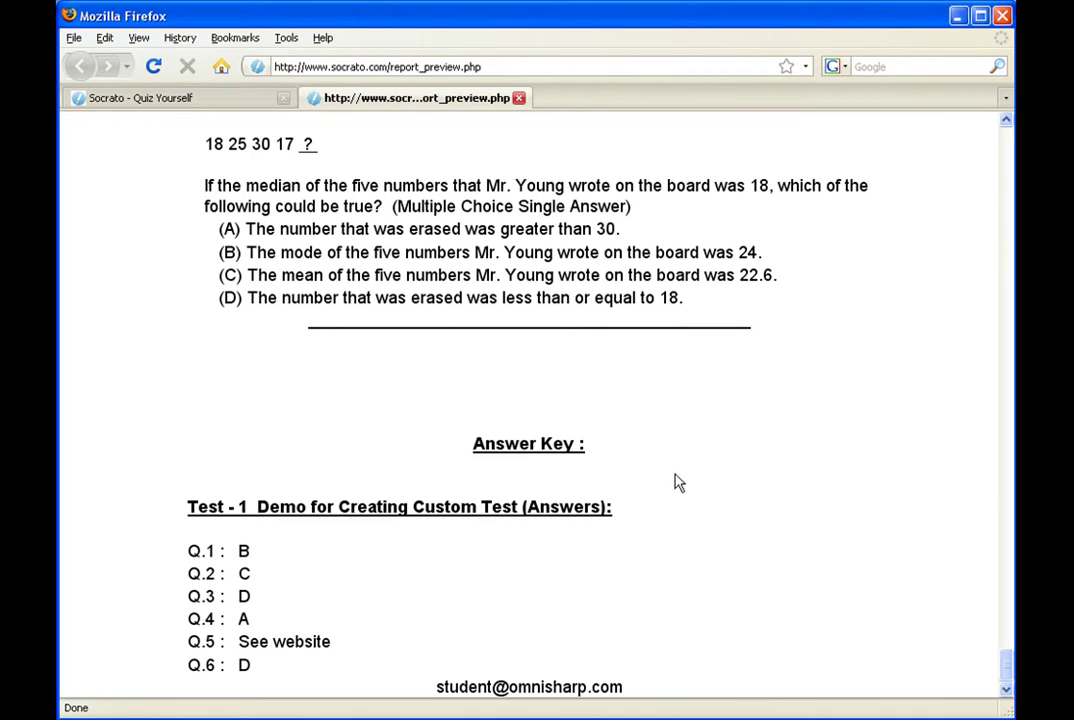